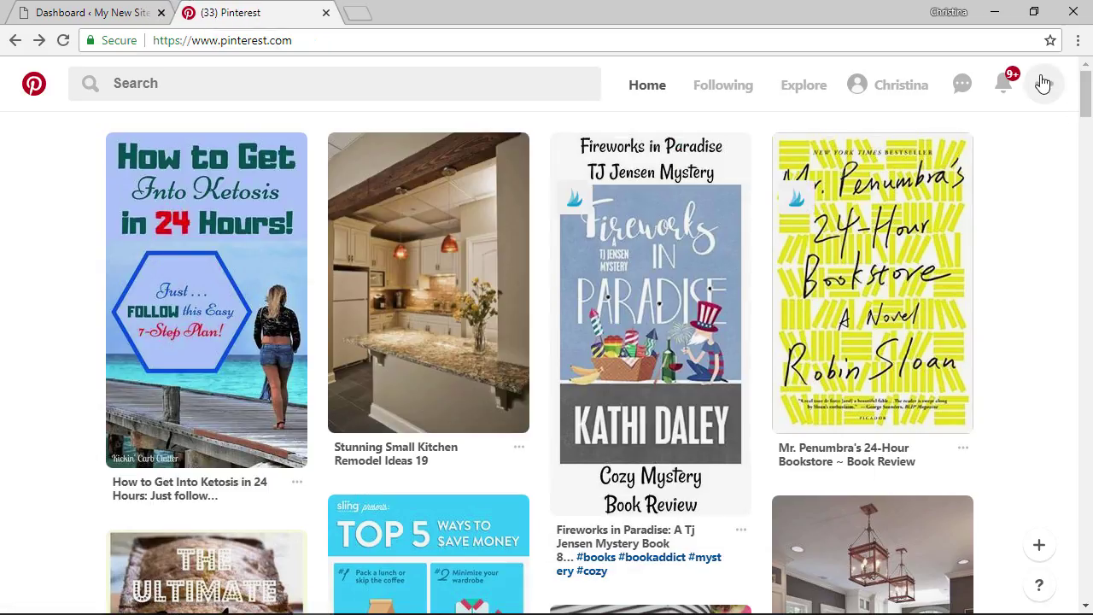
Step: Open Pinterest's '…' account menu so the Upgrade Now business option shows
click(1044, 84)
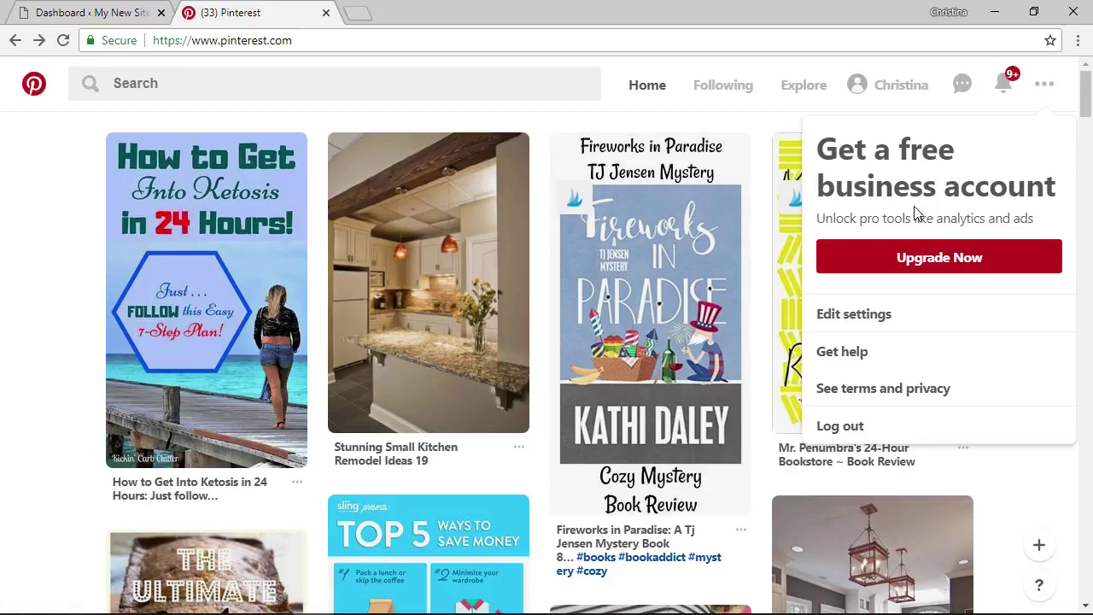
click(1044, 94)
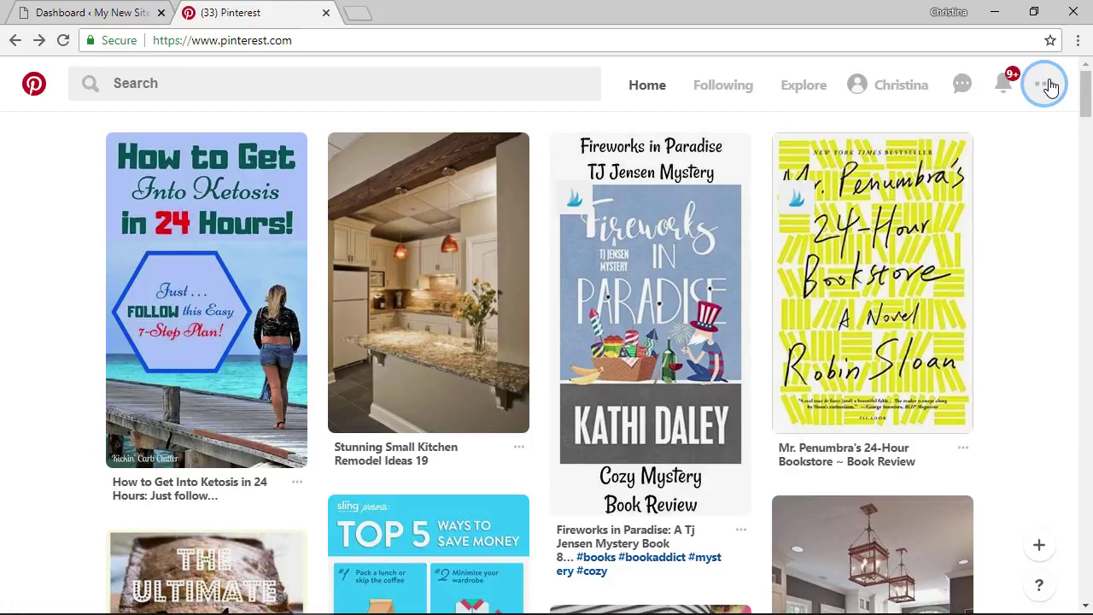
click(1049, 86)
click(910, 271)
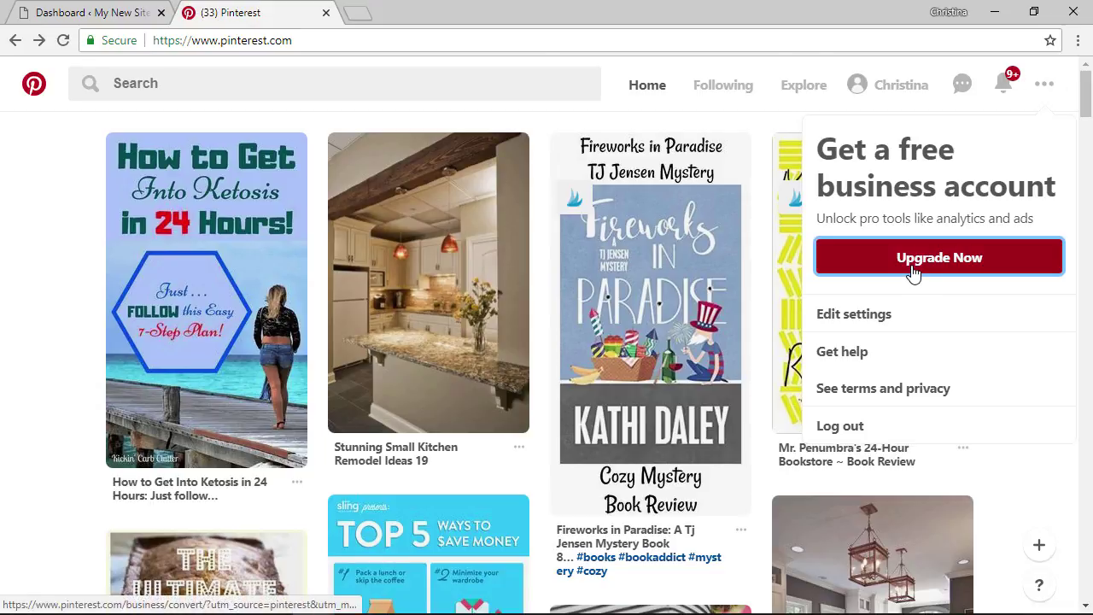
click(463, 308)
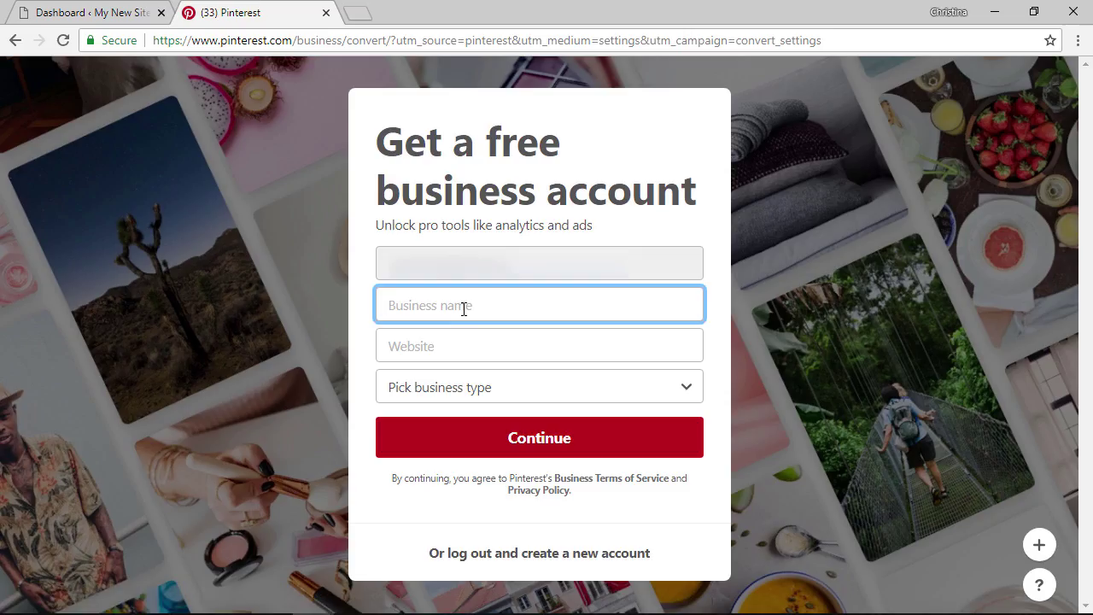
text(WPBeginner)
key(Tab)
text(https://)
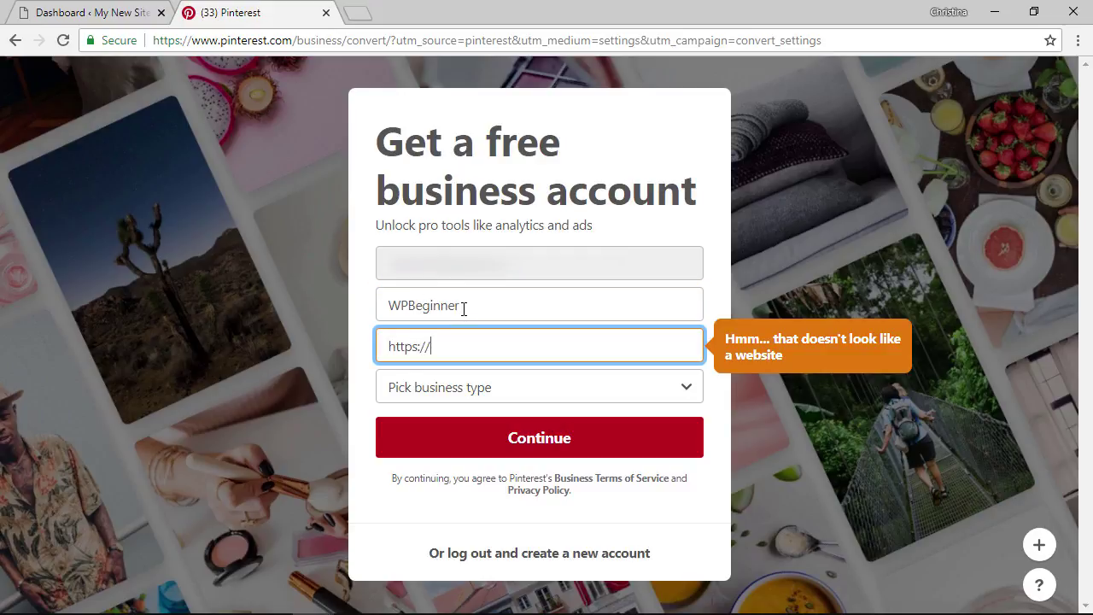
text(startyourwpsite.com)
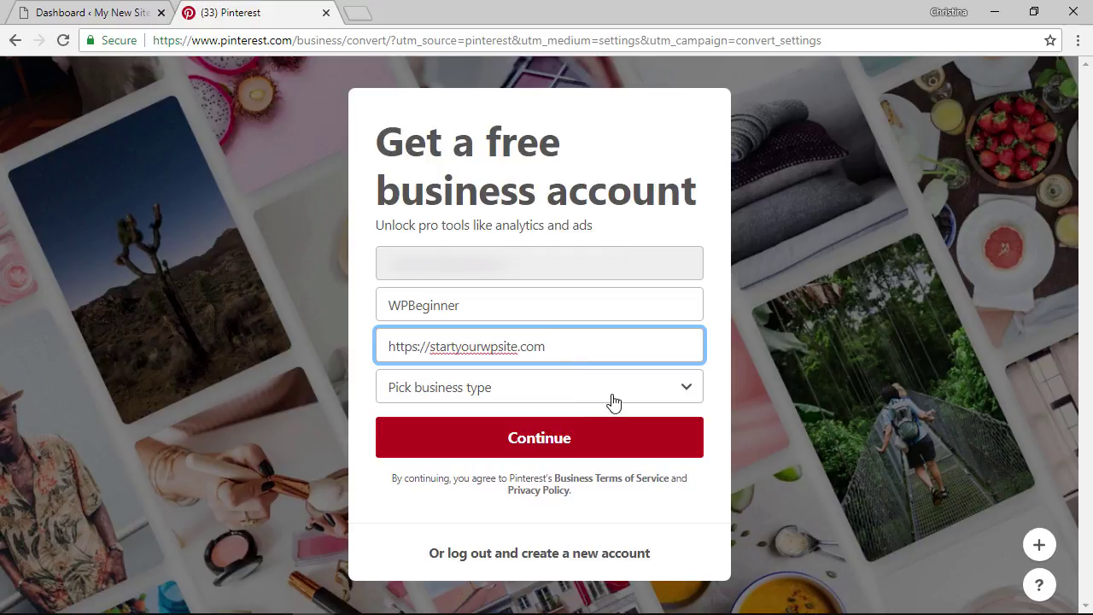
click(615, 394)
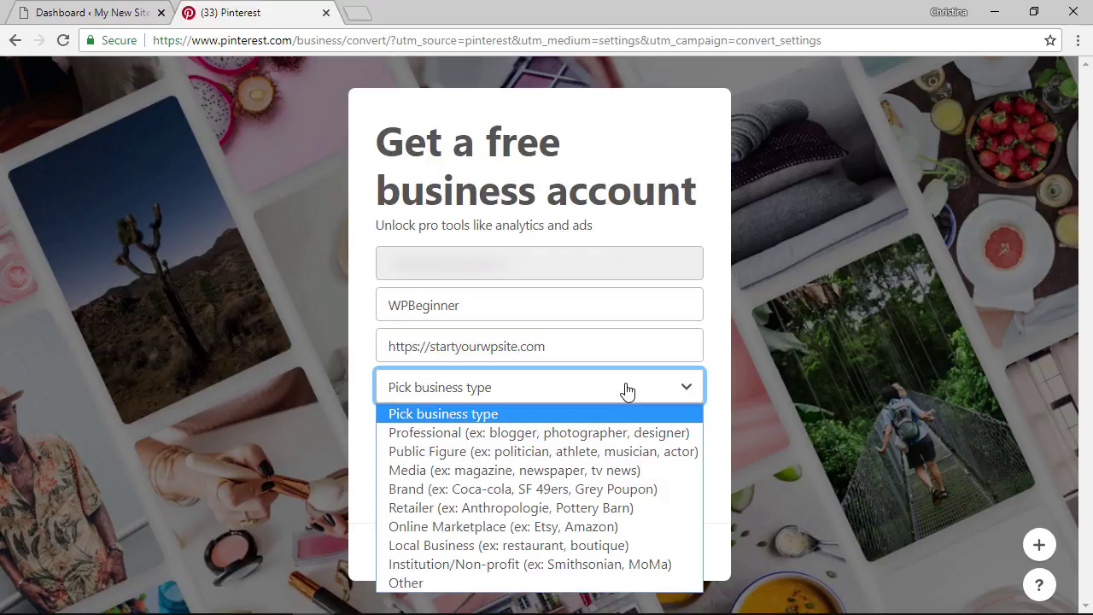
click(501, 435)
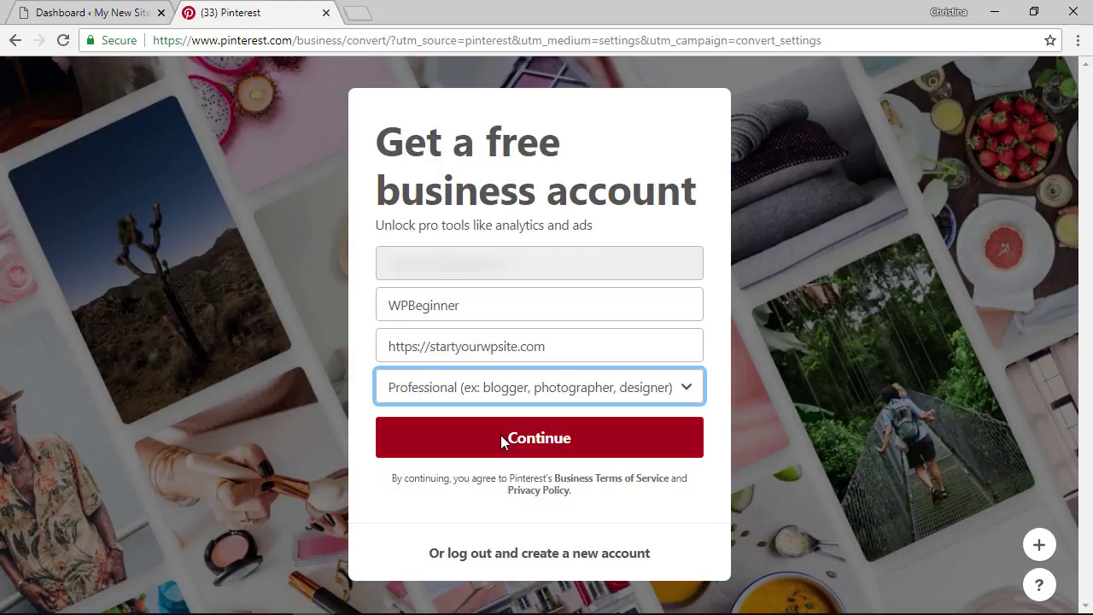
click(568, 446)
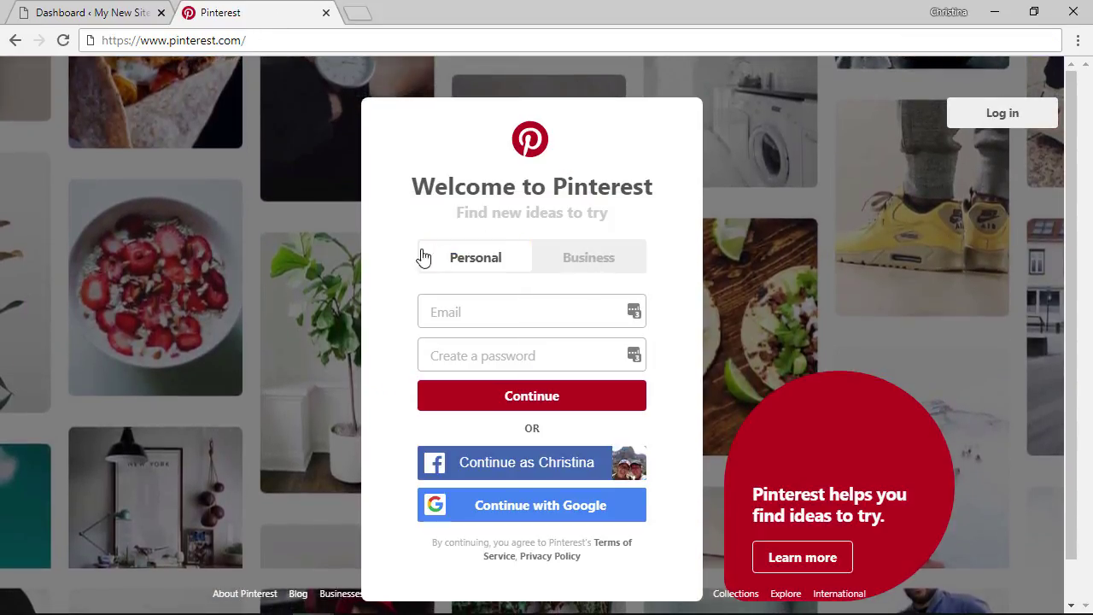
Step: Create a Business account named WPBeginner using the saved e-mail address and a password
click(599, 265)
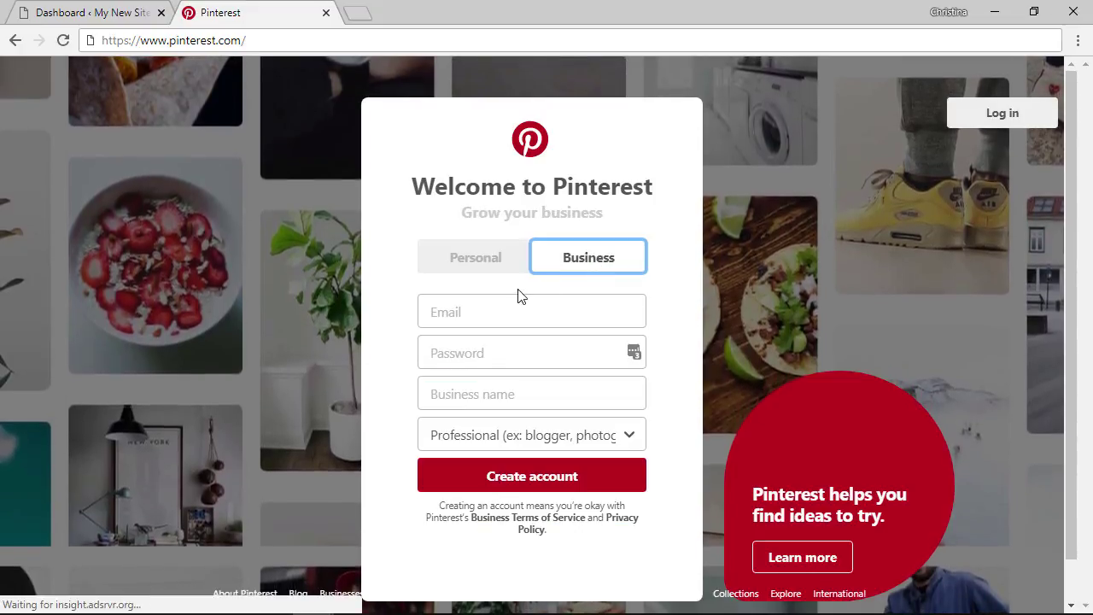
click(489, 310)
key(ctrl+v)
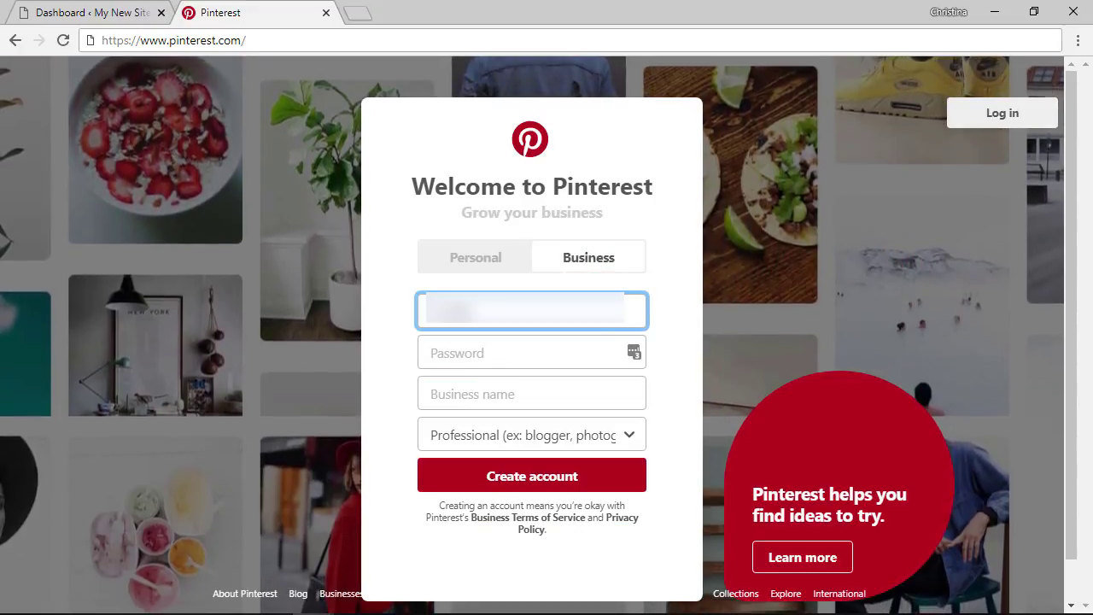
key(Tab)
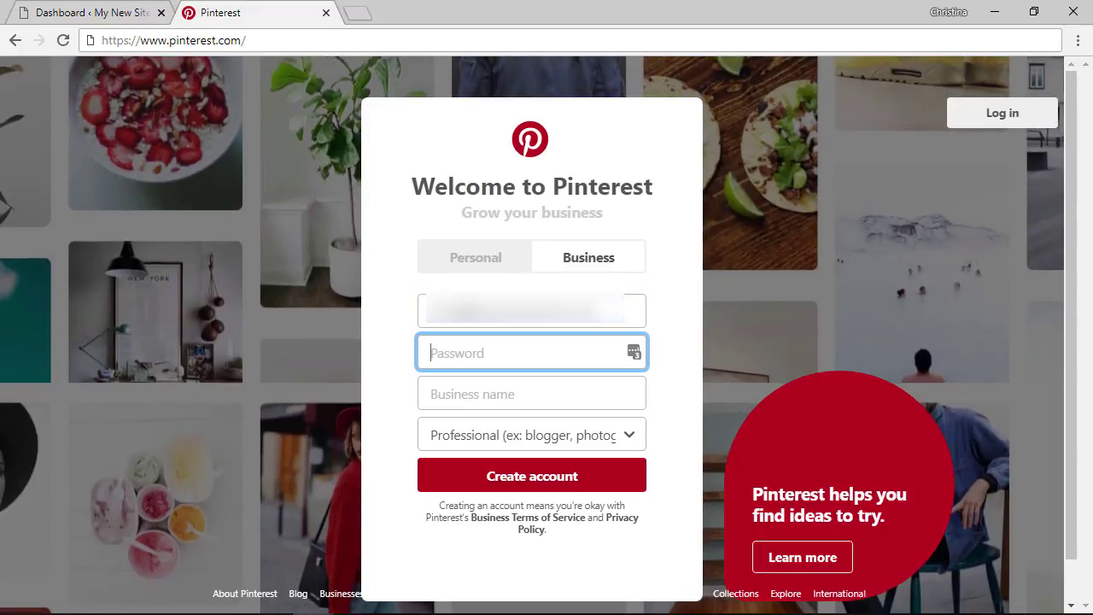
text(********)
key(Tab)
text(WPBeginner)
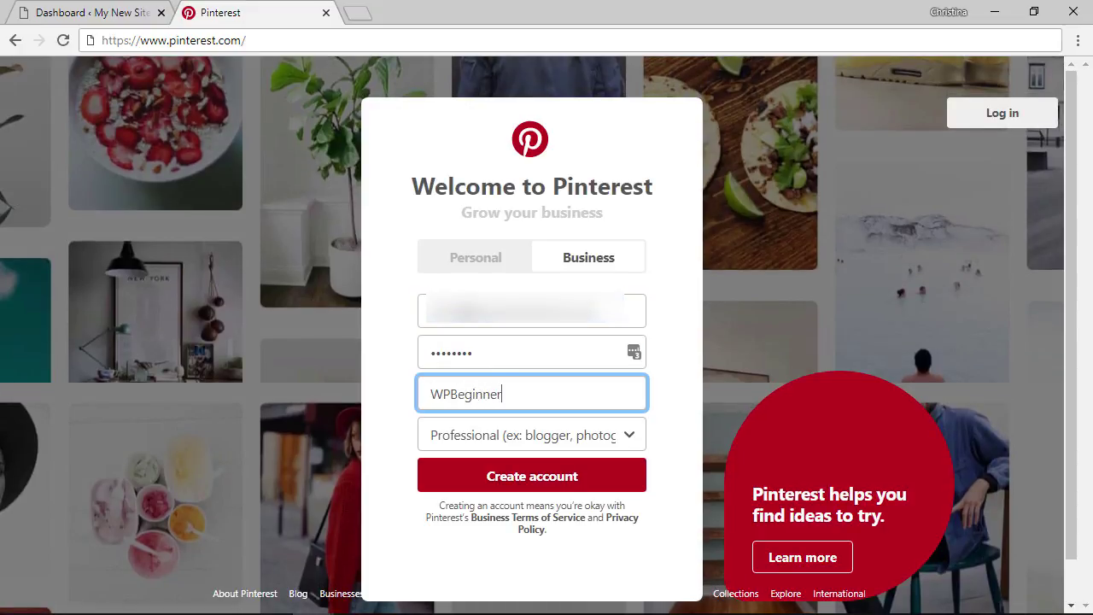
click(532, 483)
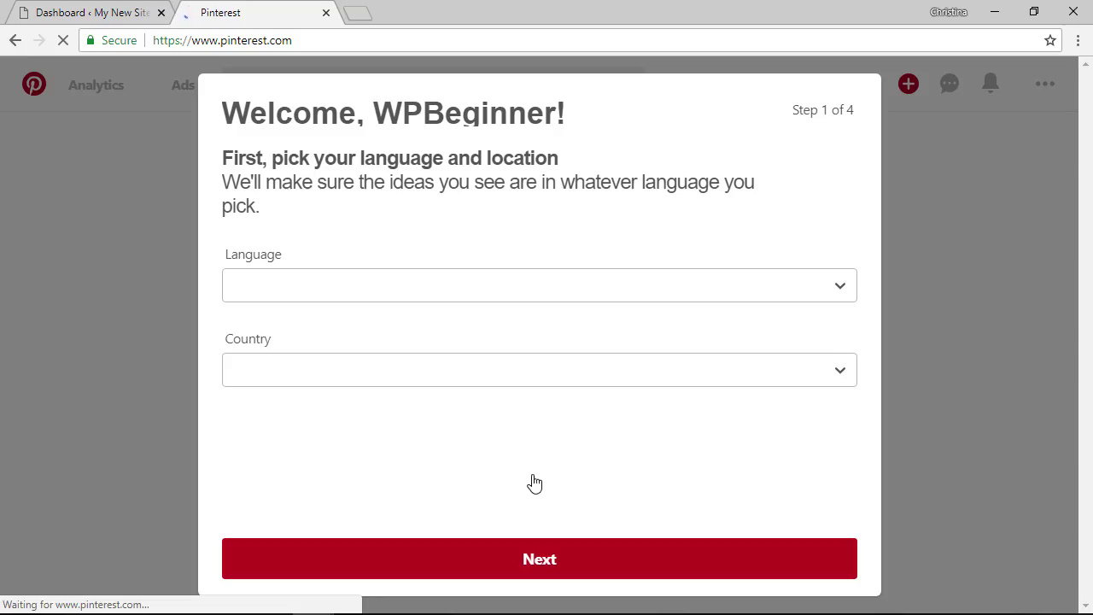
click(551, 558)
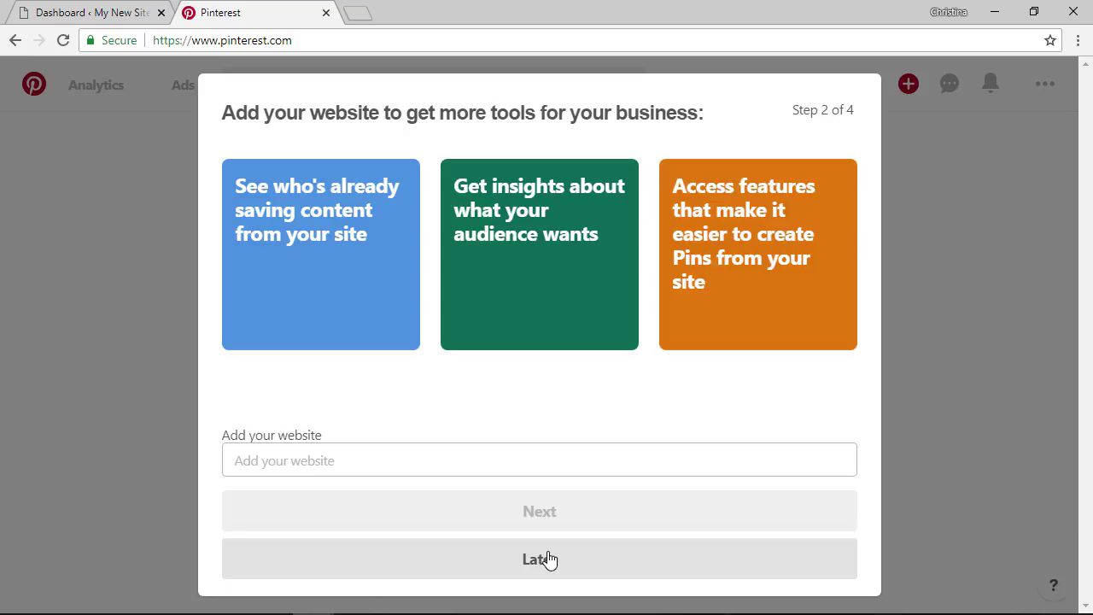
click(406, 459)
text(ht)
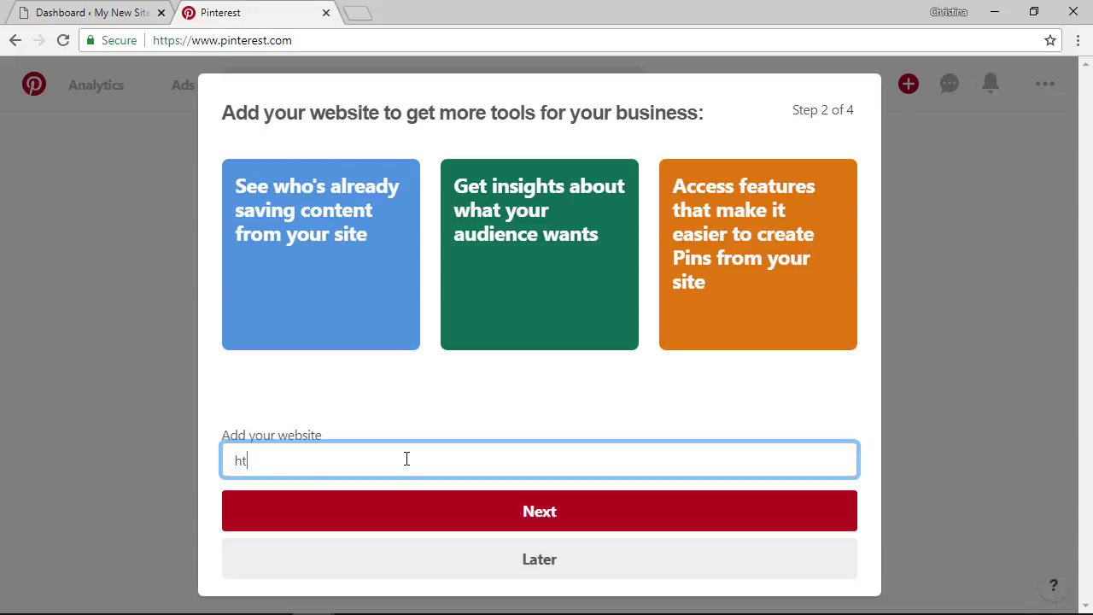
text(tp://startyourwpsite.com)
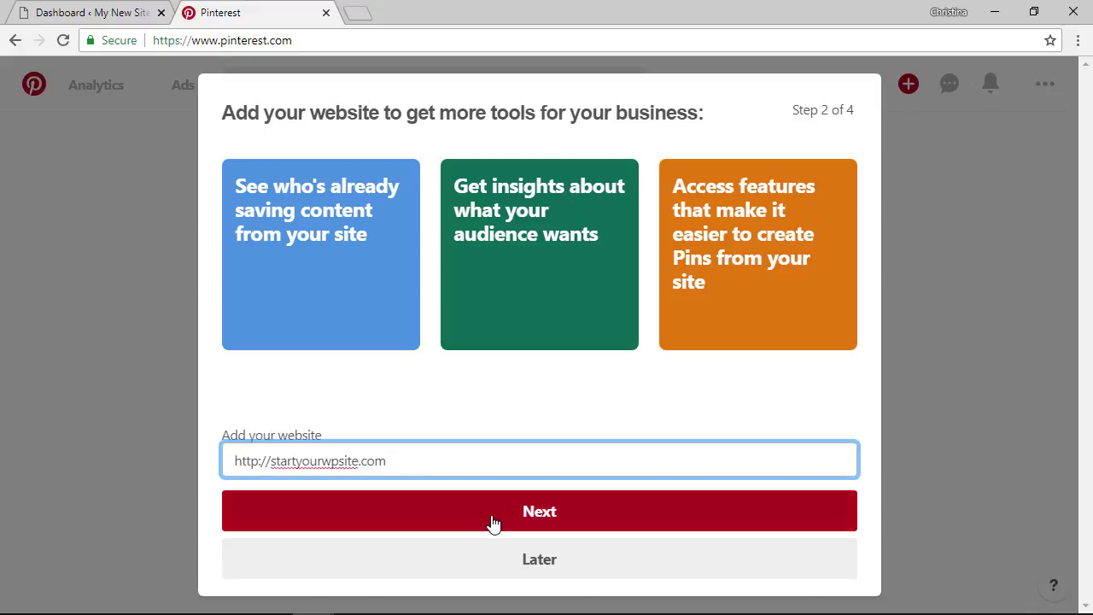
click(494, 519)
Step: Pick topics Home Decor, Art, Travel and Memes, then skip the browser button
click(321, 207)
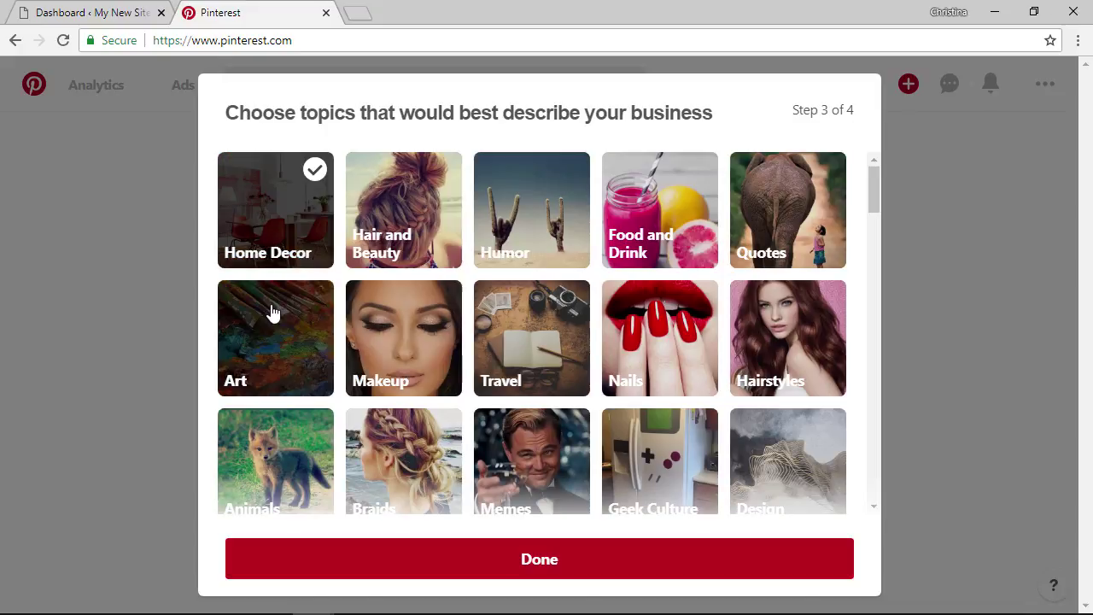
click(273, 312)
click(572, 346)
click(538, 451)
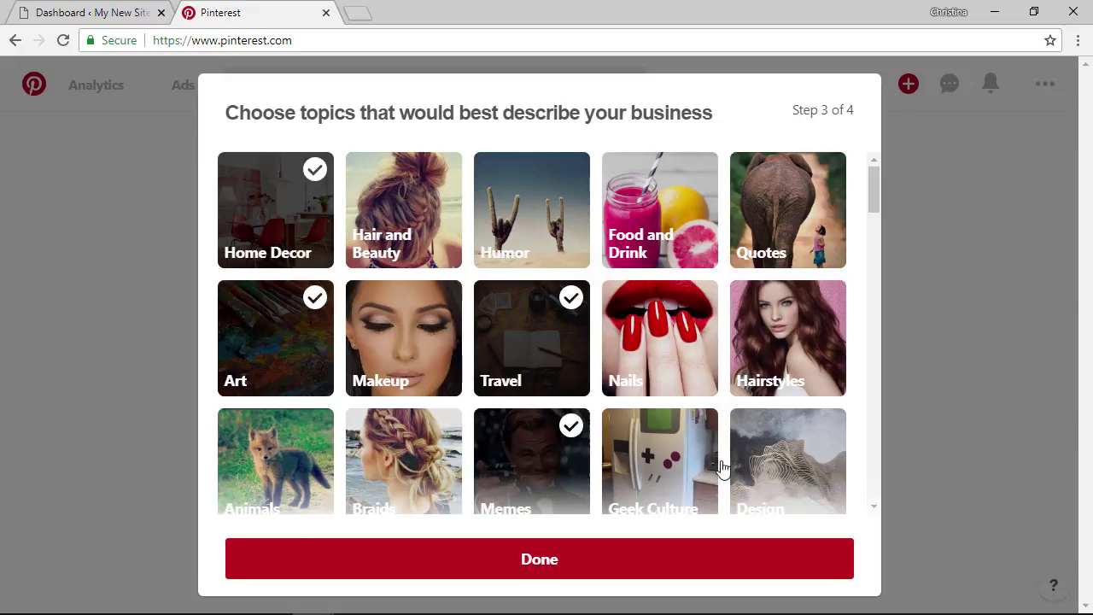
click(568, 556)
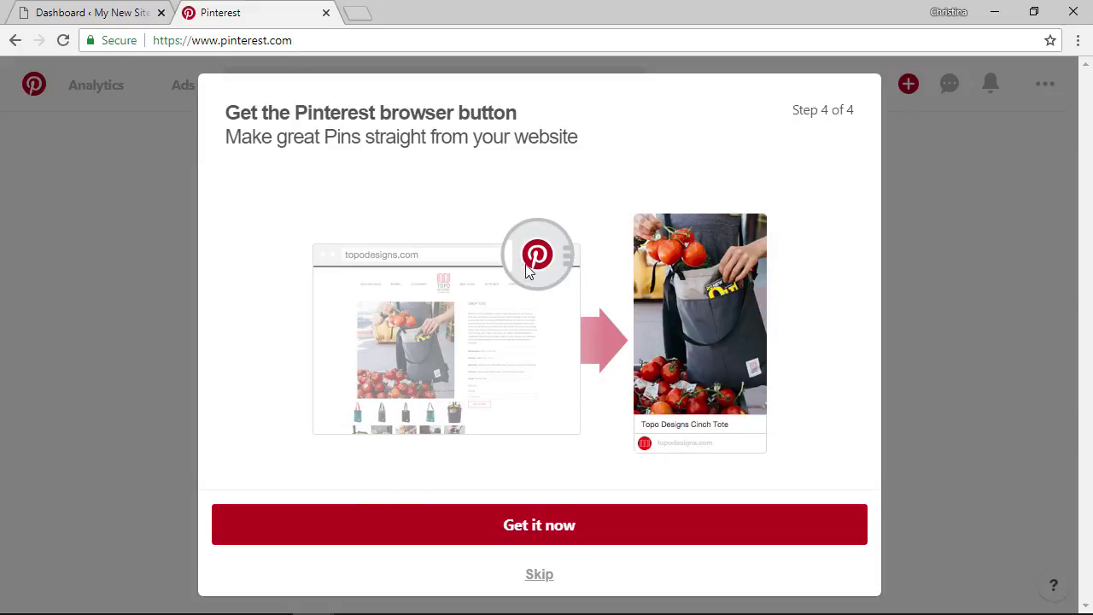
click(539, 575)
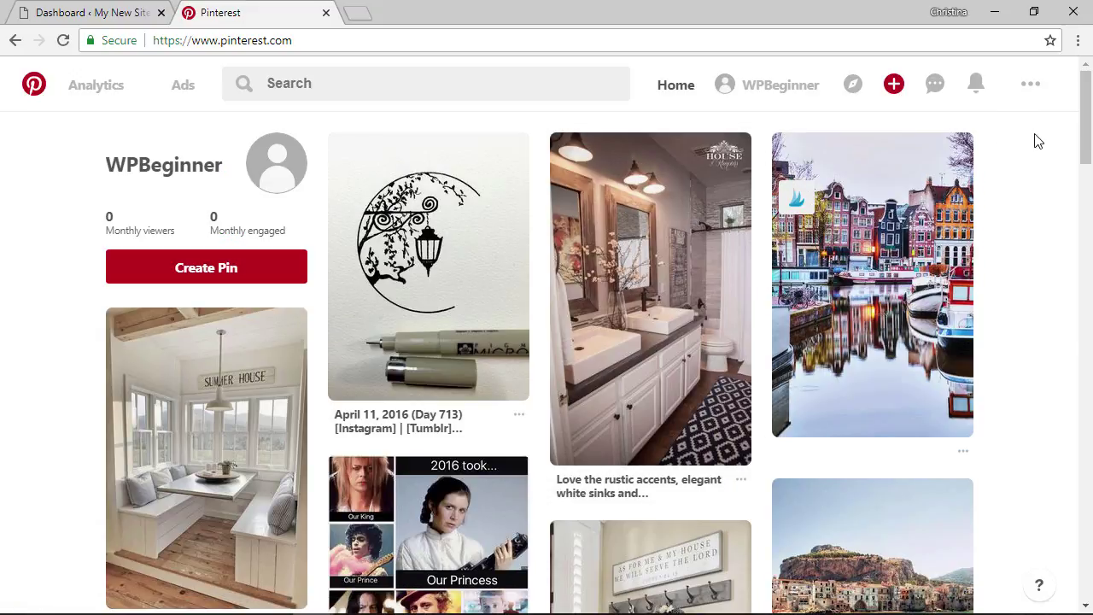
Step: Go to Settings > Claim Website and start claiming startyourwpsite.com/
click(1034, 84)
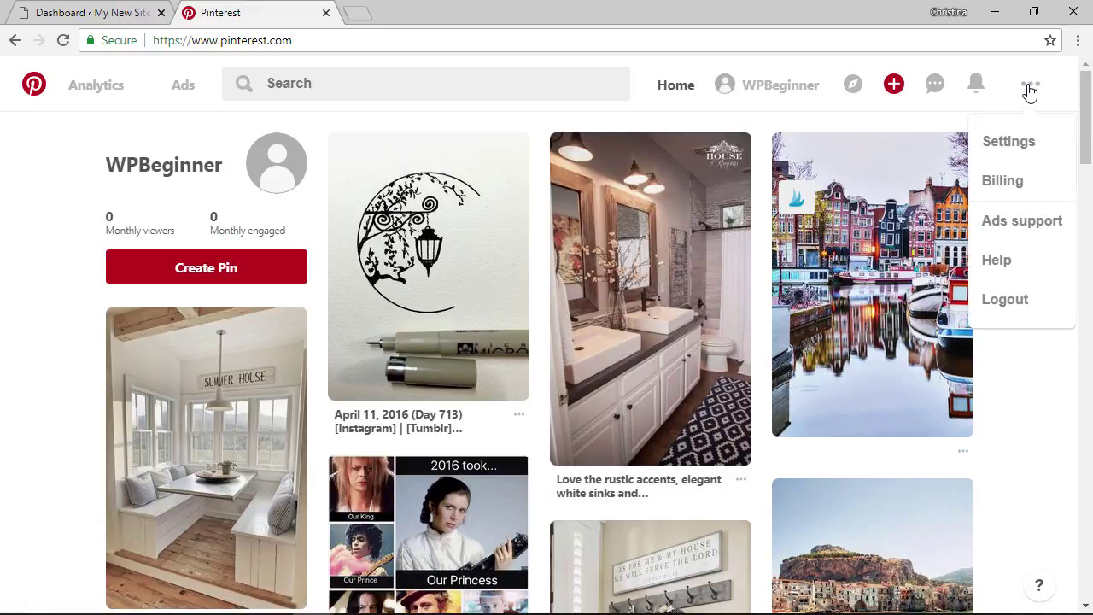
click(1006, 146)
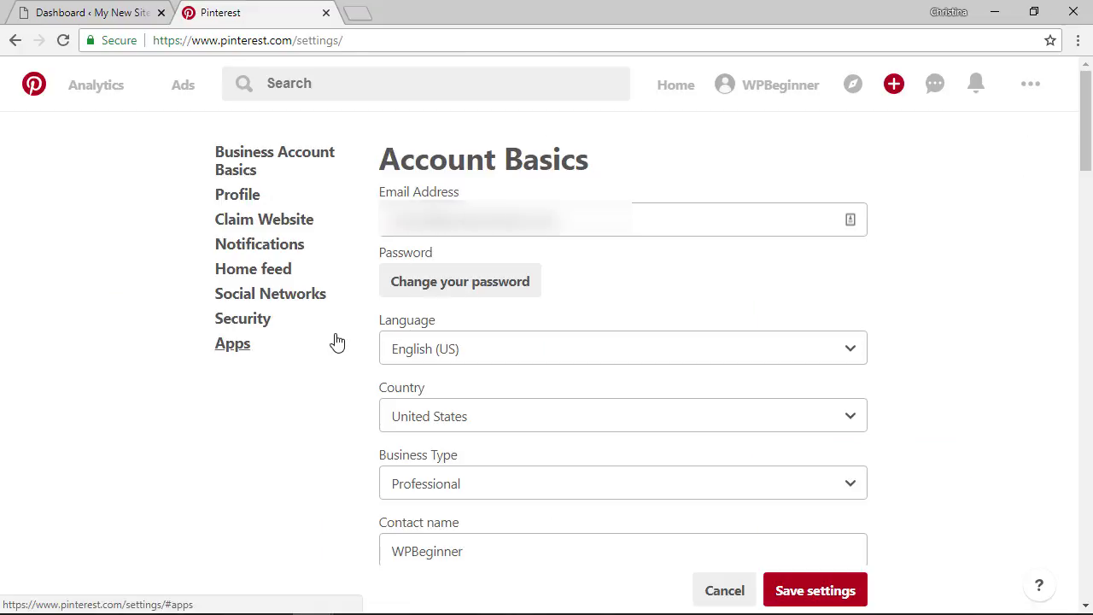
click(232, 222)
drag(512, 362, 380, 366)
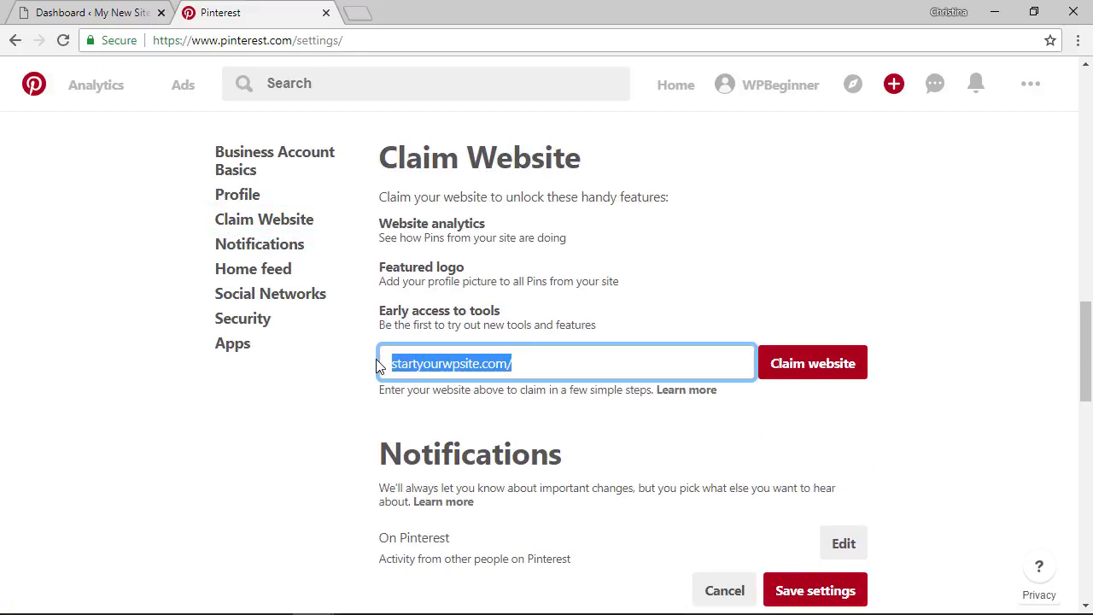
click(785, 366)
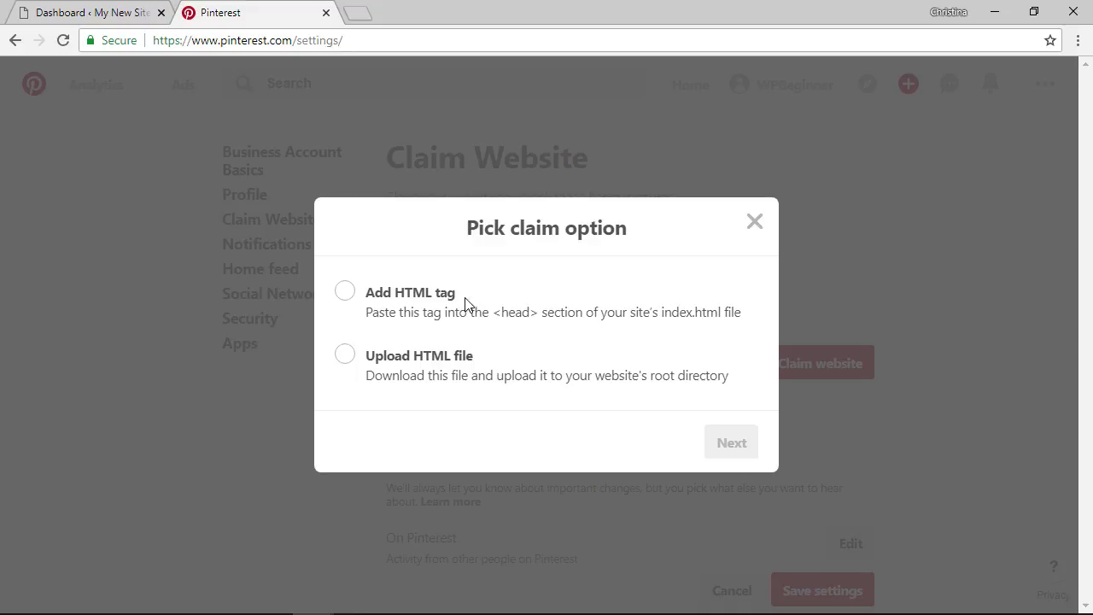
Step: Choose HTML tag verification, copy the meta tag, and return to the WordPress dashboard tab
click(345, 296)
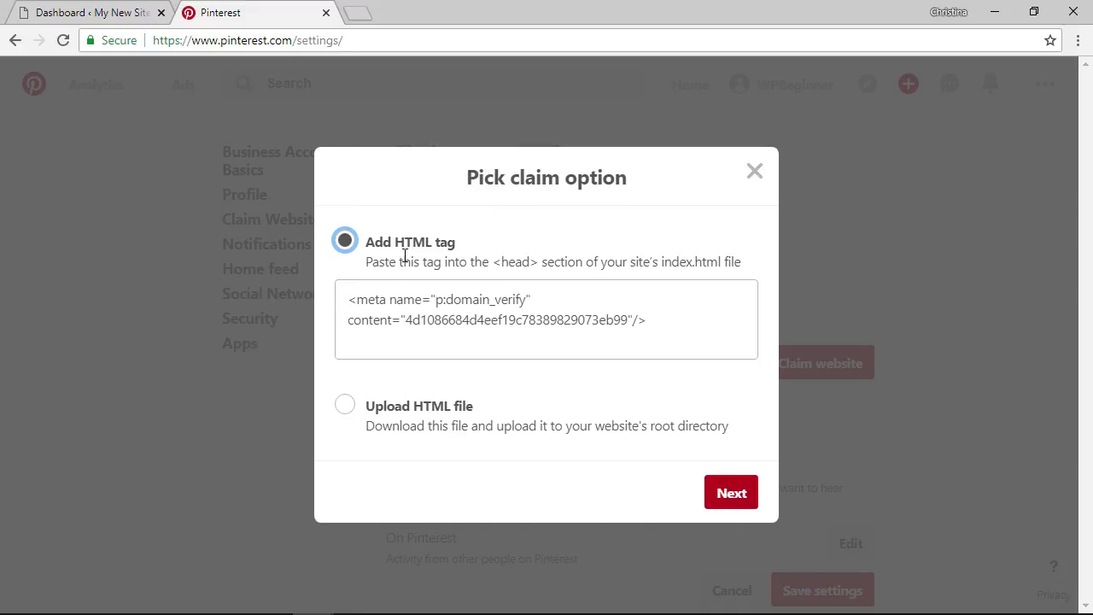
drag(659, 316, 367, 286)
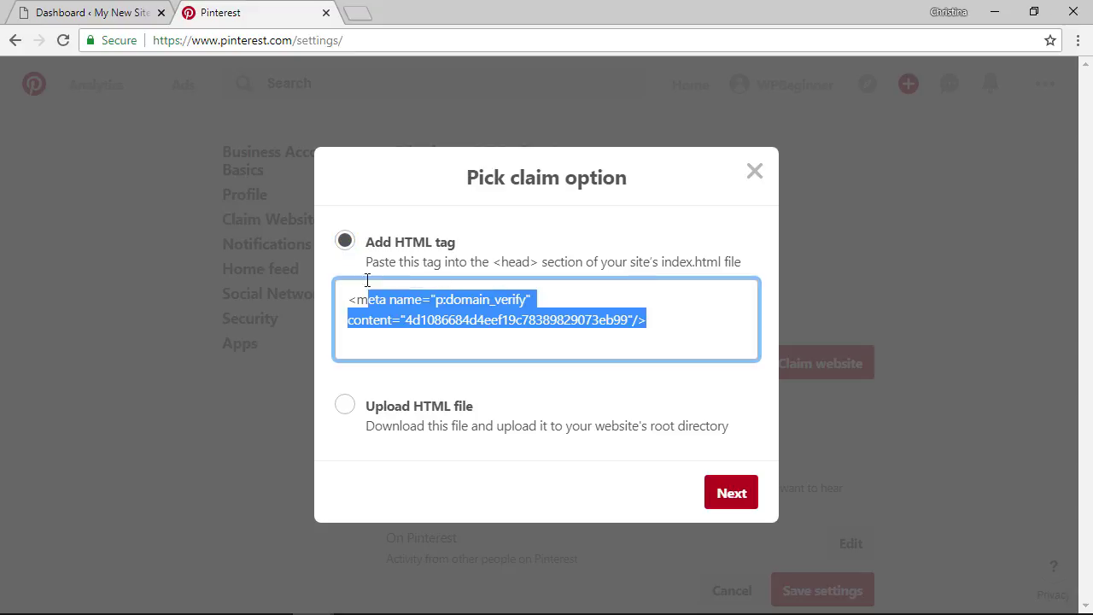
right_click(373, 296)
click(401, 331)
click(100, 15)
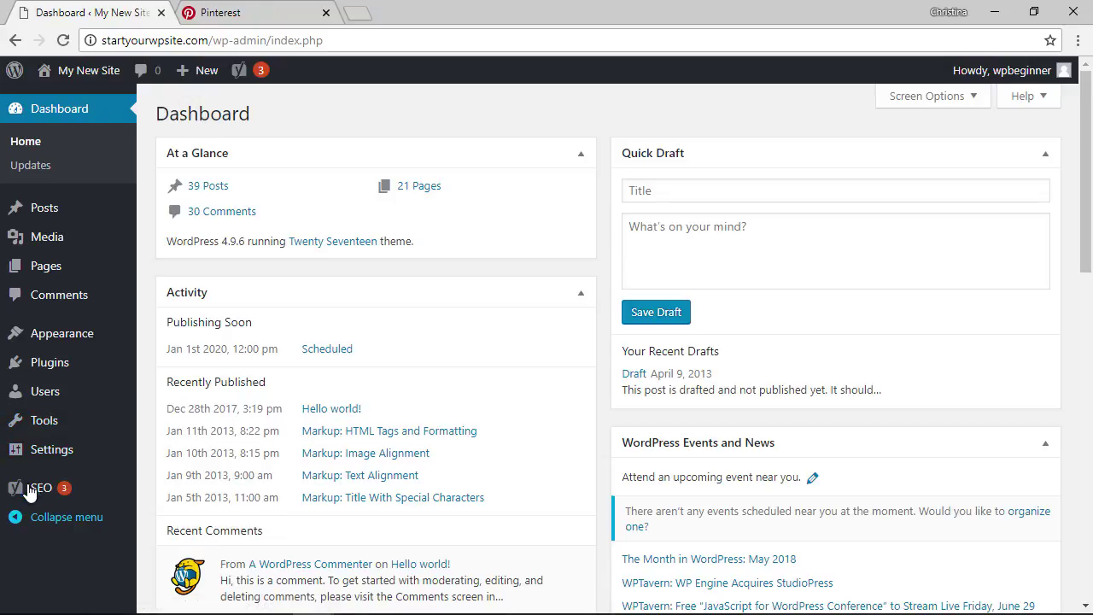
Step: Open SEO > Social from the WordPress admin sidebar
mouse_move(38, 484)
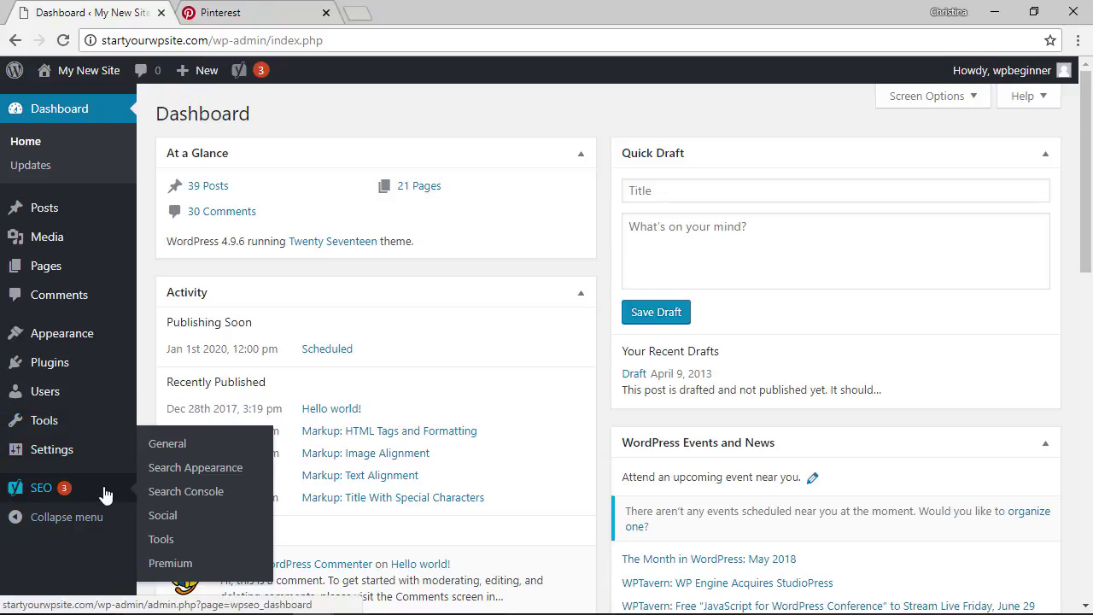
click(162, 517)
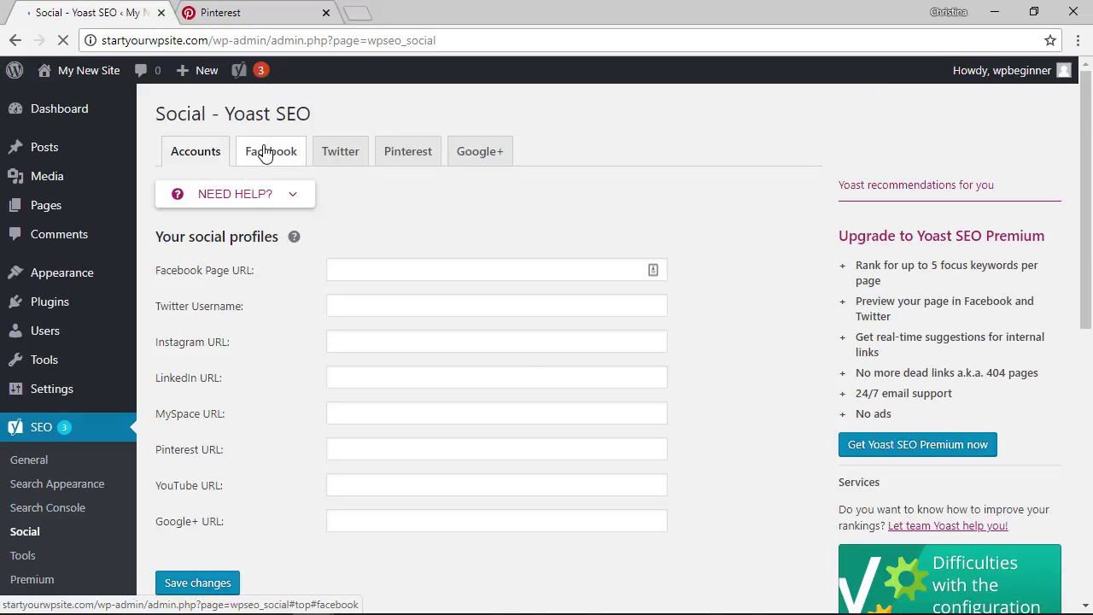
Step: Show Yoast's Facebook tab, toggling Open Graph meta data off and back to Enabled
click(265, 152)
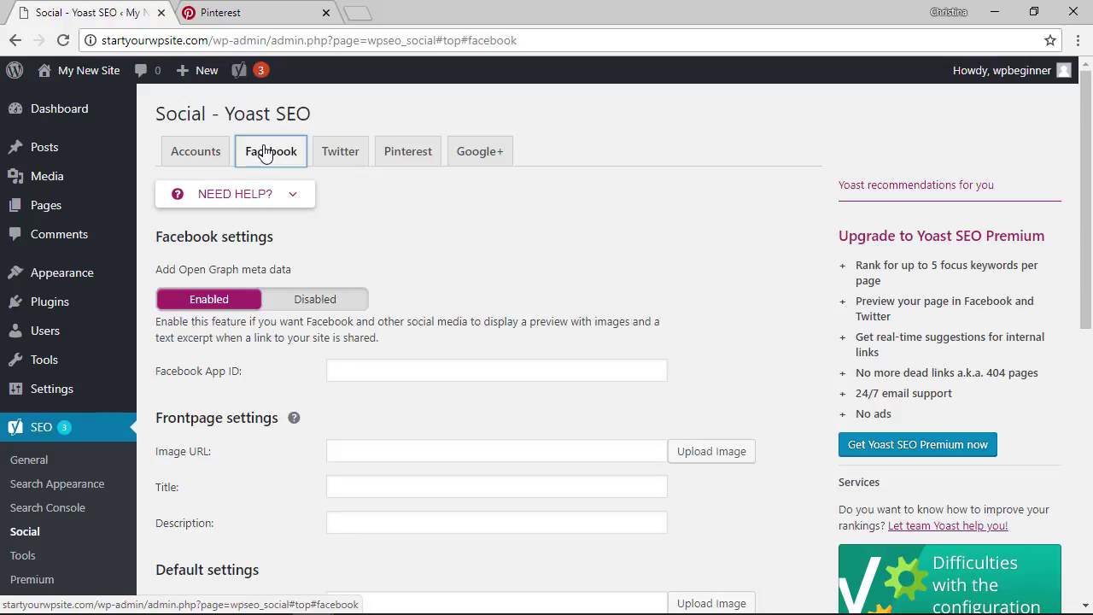
click(205, 301)
click(195, 308)
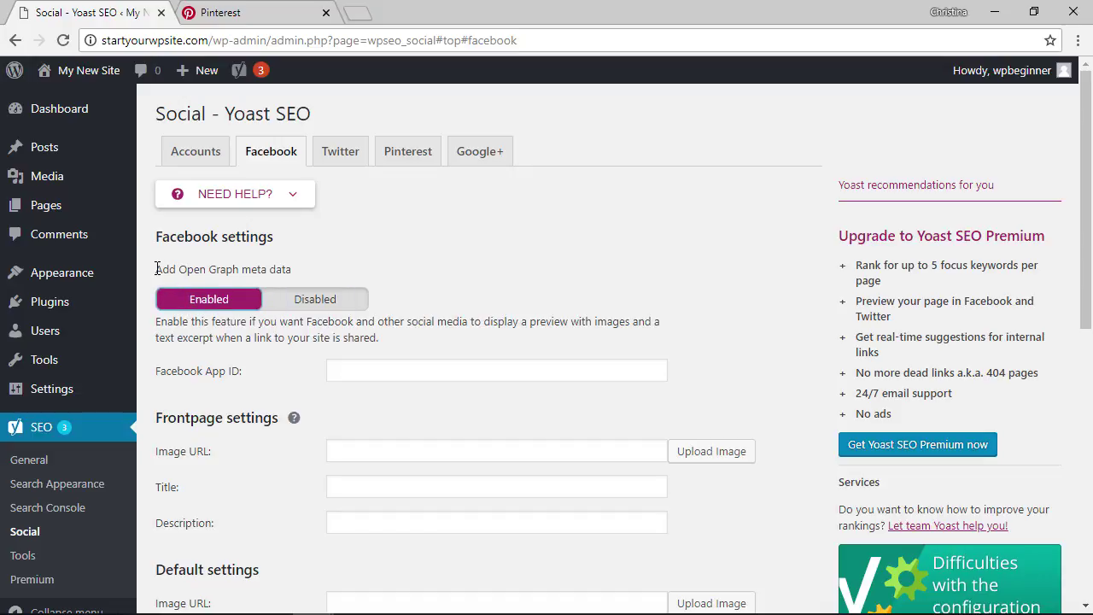
drag(157, 269, 303, 271)
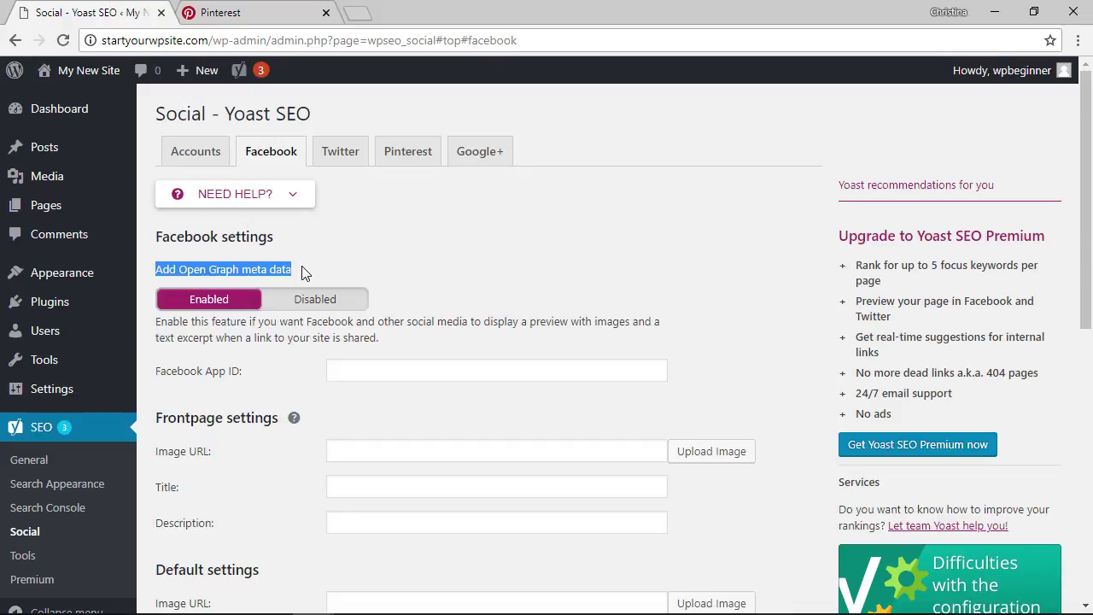
click(373, 248)
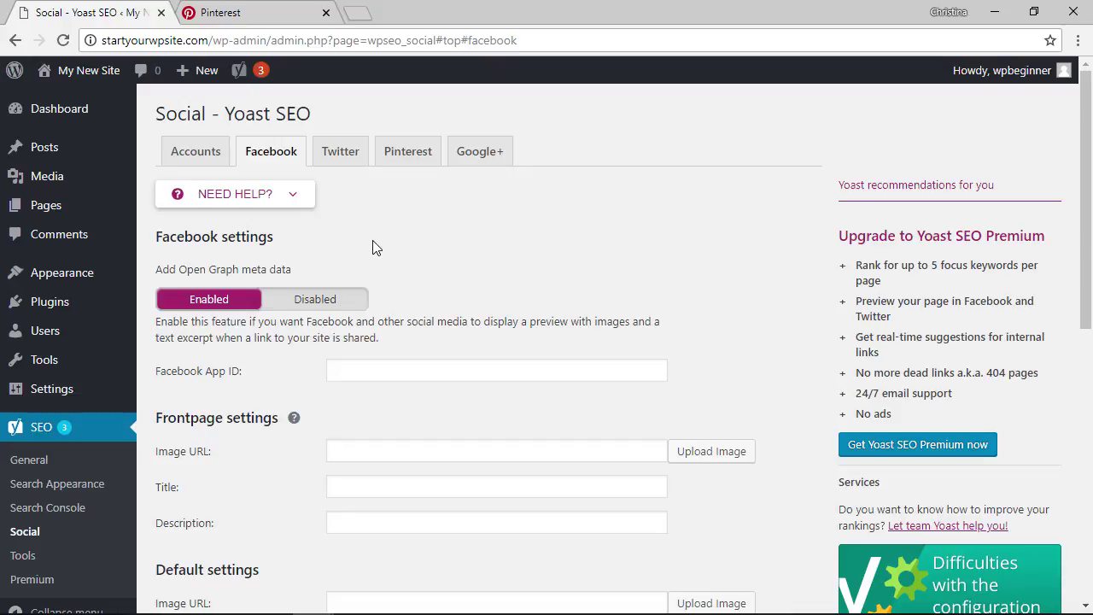
Step: Paste the Pinterest meta tag into Yoast's Pinterest confirmation field and save changes
click(410, 157)
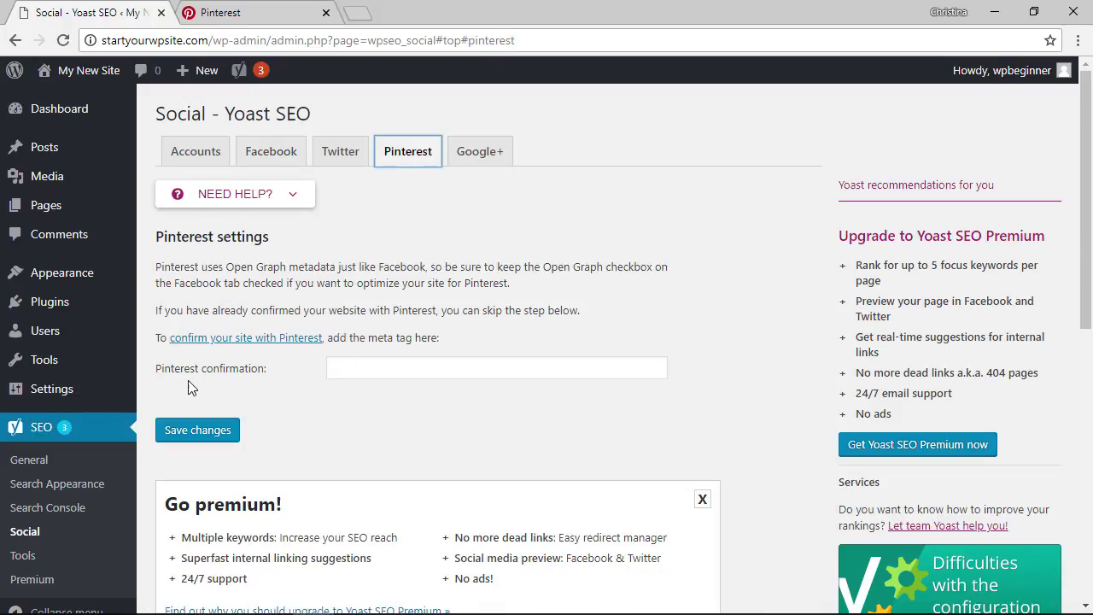
click(380, 370)
right_click(380, 370)
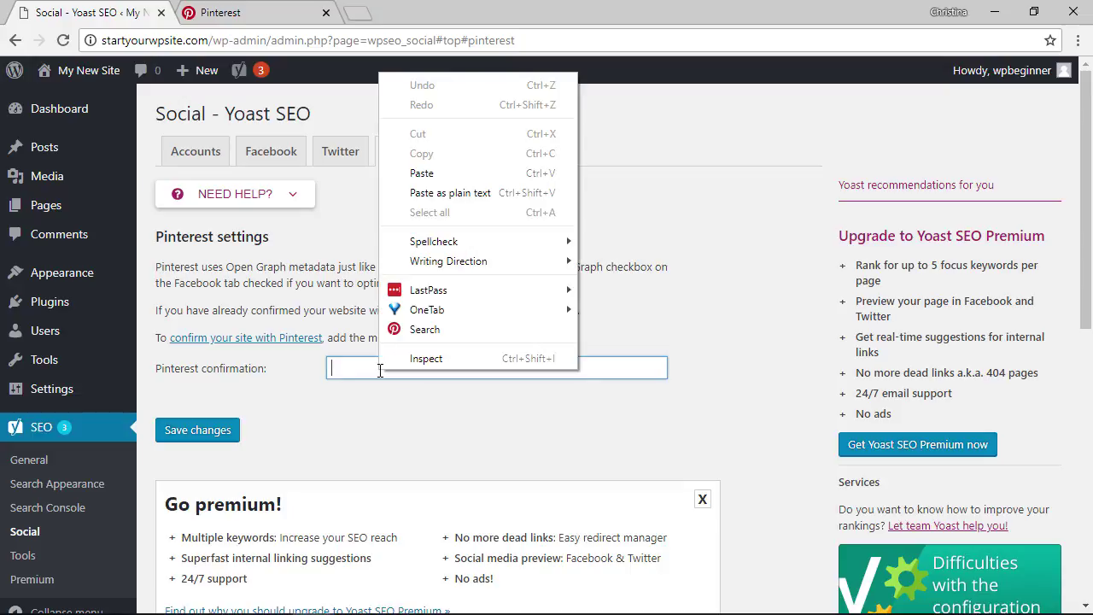
click(423, 173)
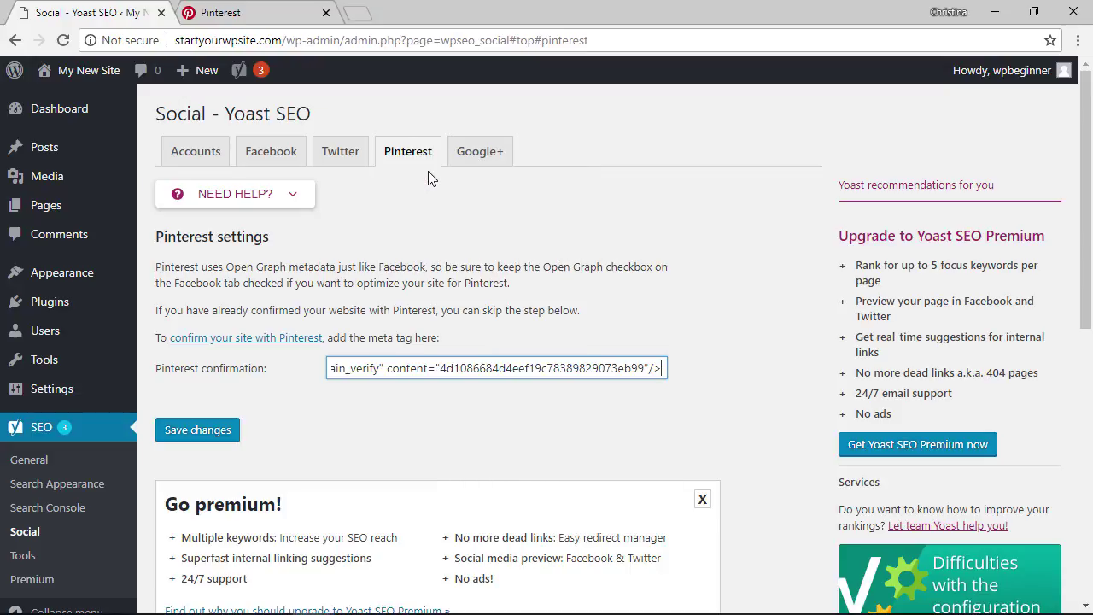
click(197, 430)
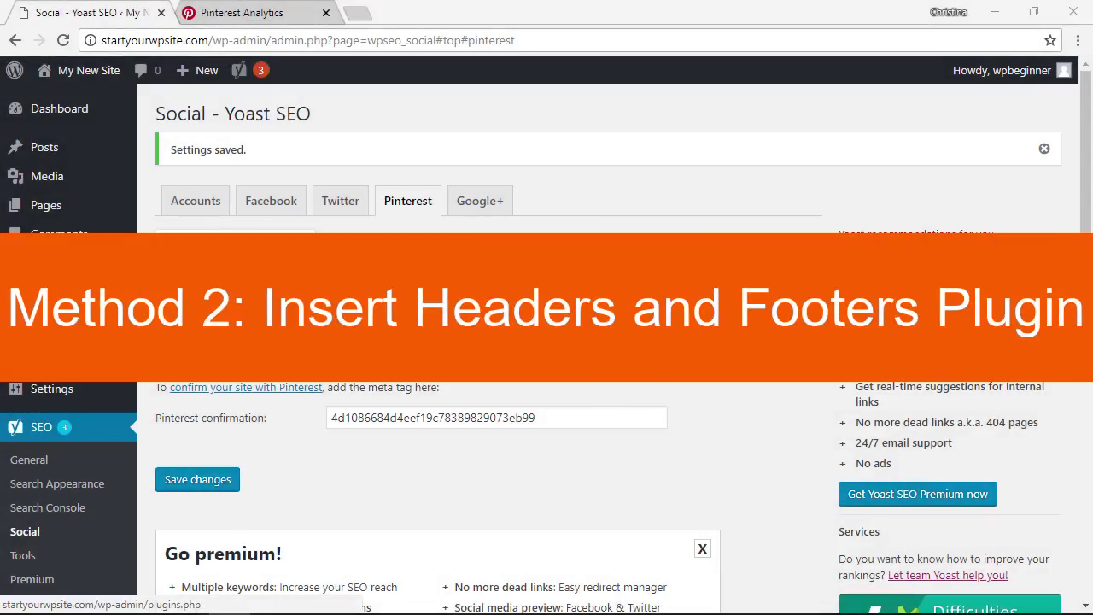
Step: Search Add New plugins for 'insert heade', then install and activate Insert Headers and Footers
click(171, 330)
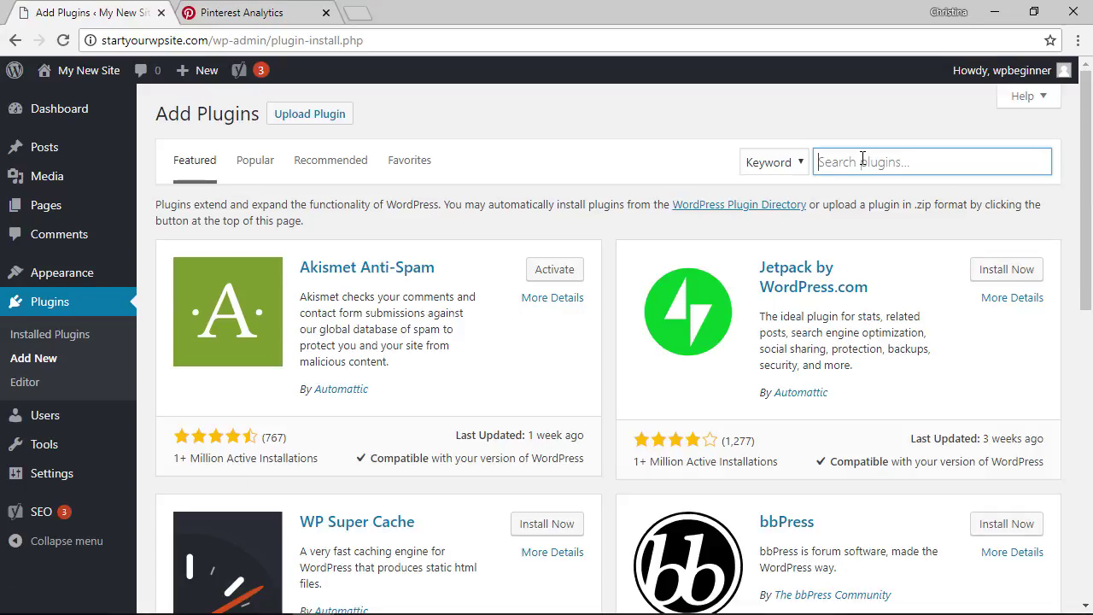
click(862, 156)
text(insert)
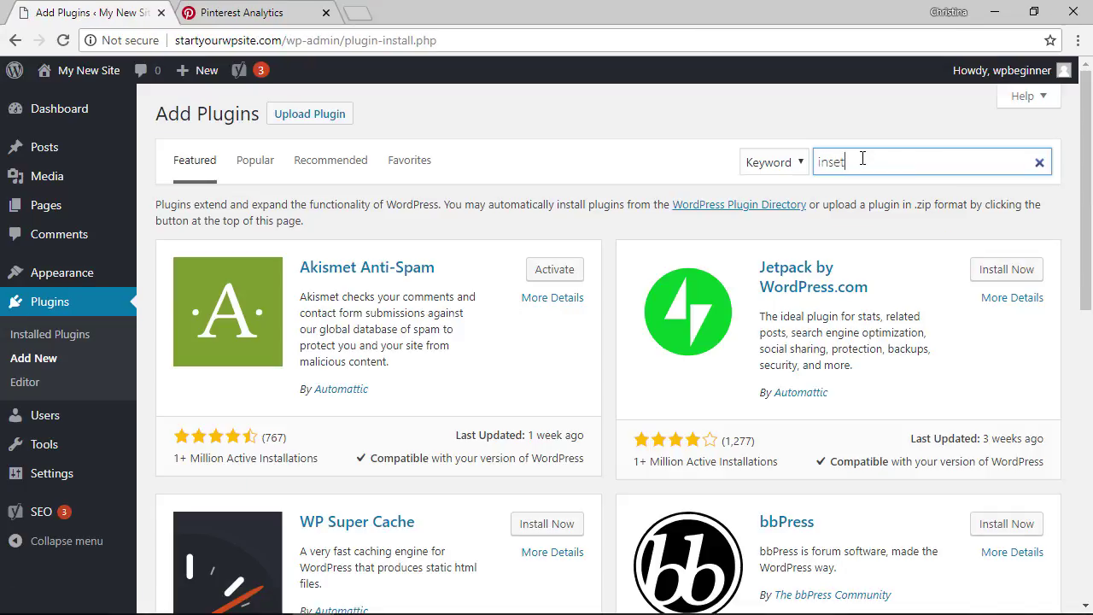
text( header)
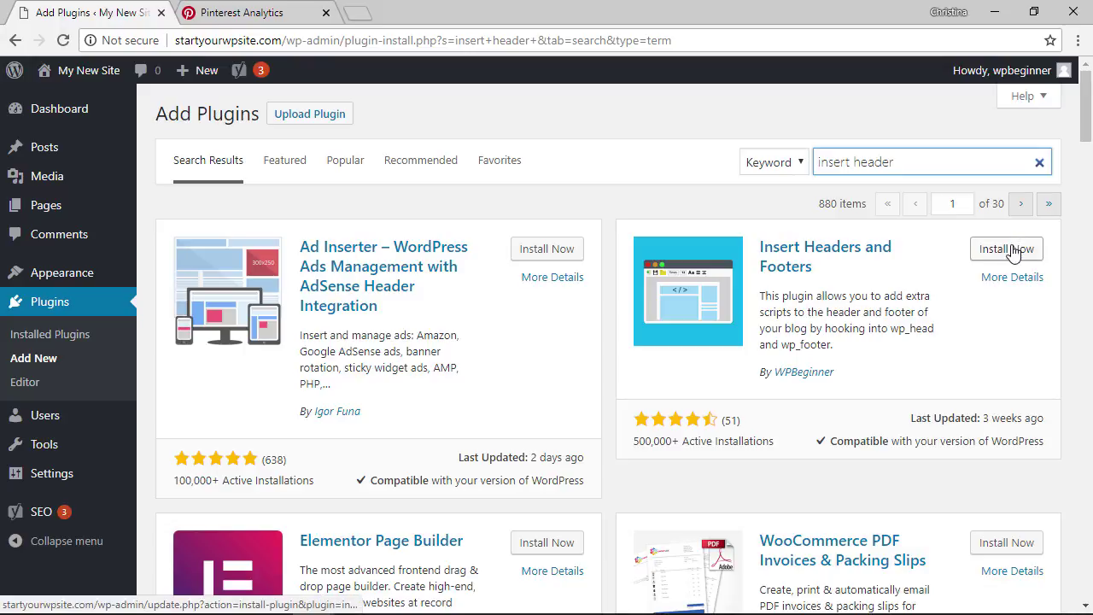
click(993, 257)
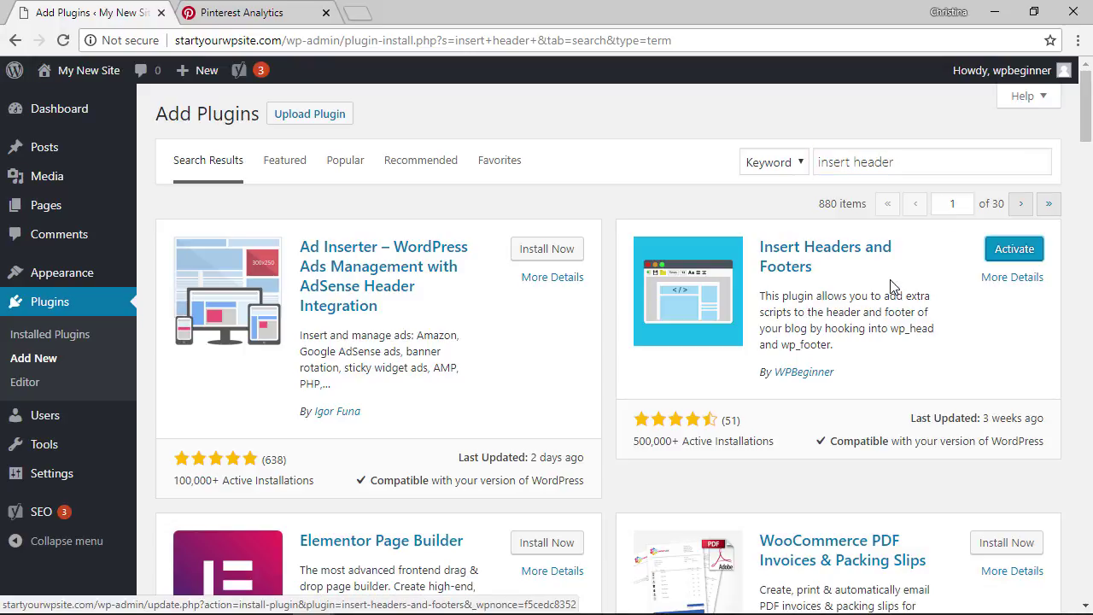
click(1015, 253)
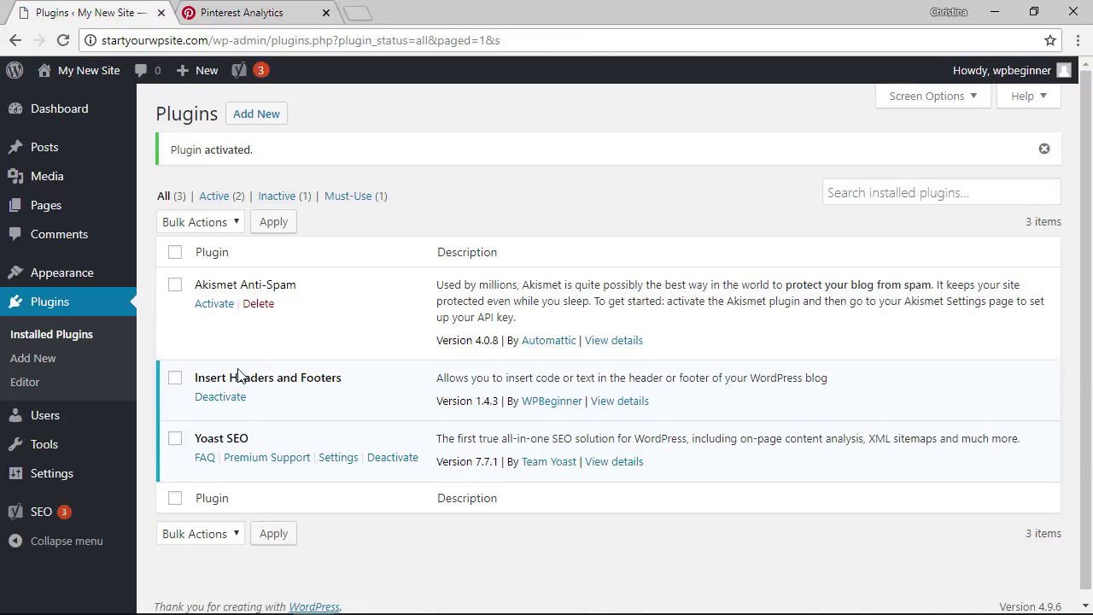
mouse_move(58, 478)
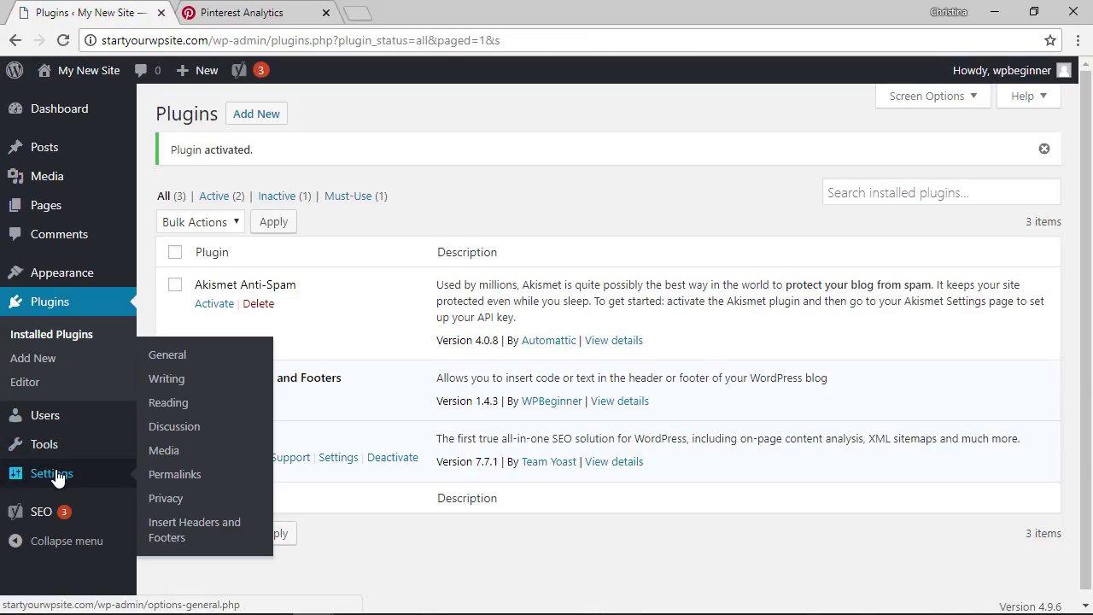
Step: Paste the Pinterest verification meta tag into Insert Headers and Footers' Scripts in Header and save
click(167, 537)
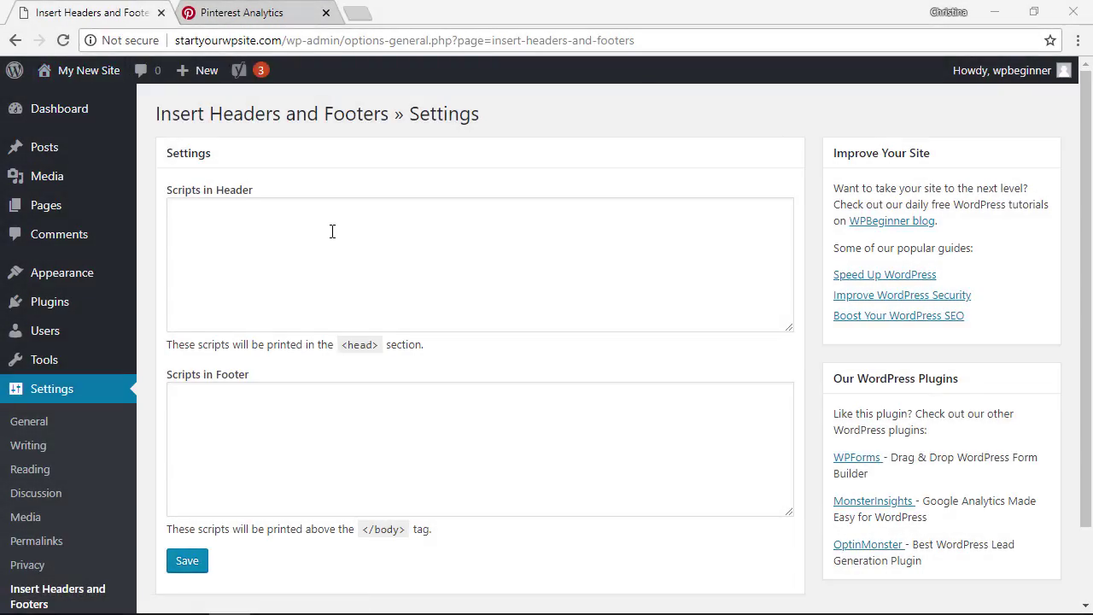
click(269, 224)
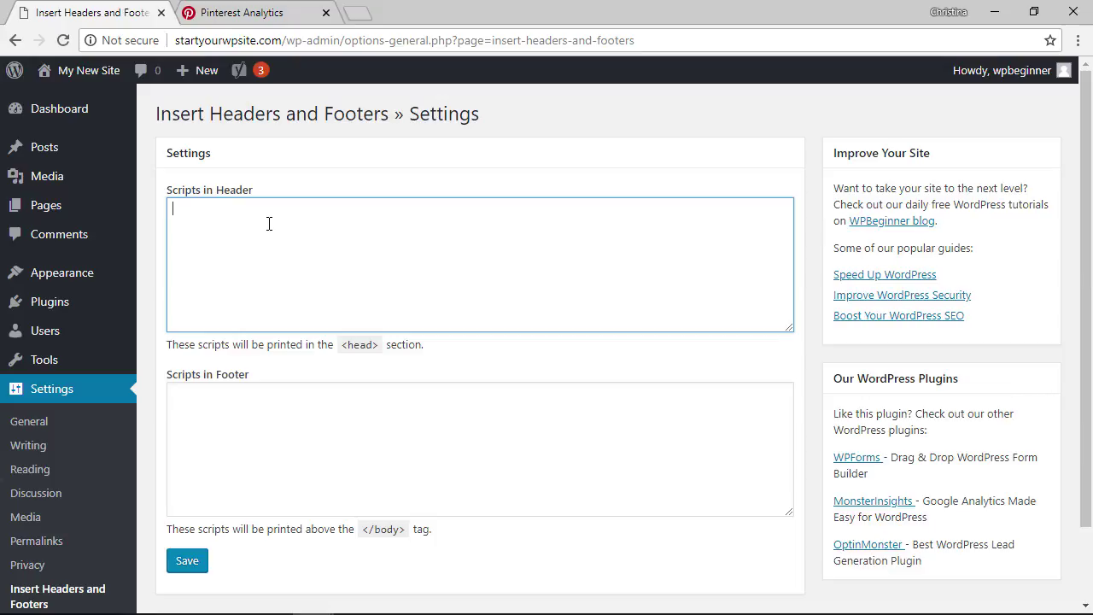
right_click(269, 224)
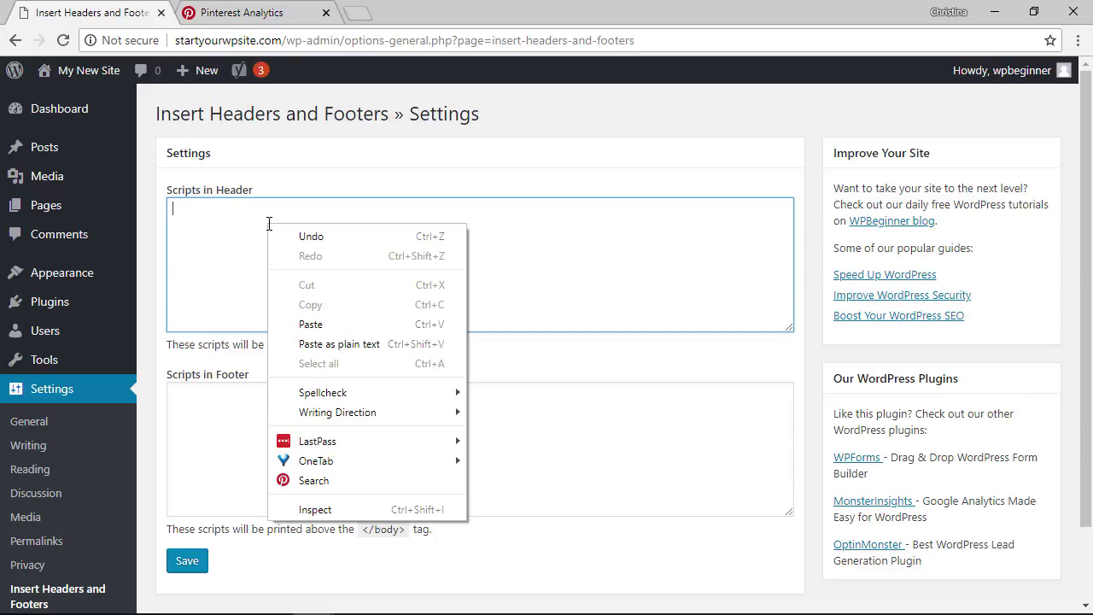
click(310, 325)
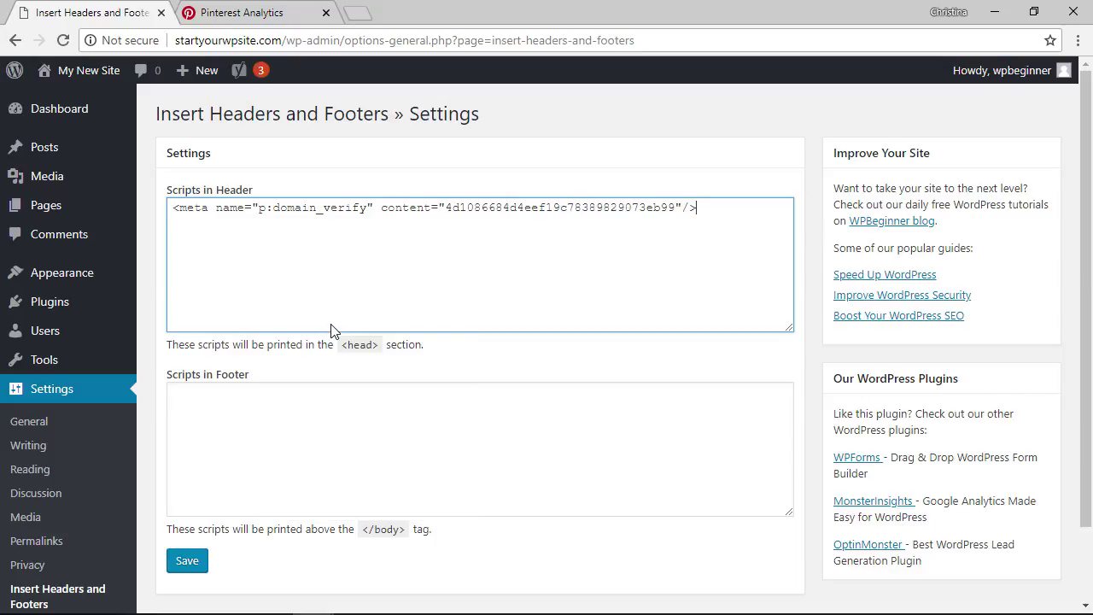
click(188, 567)
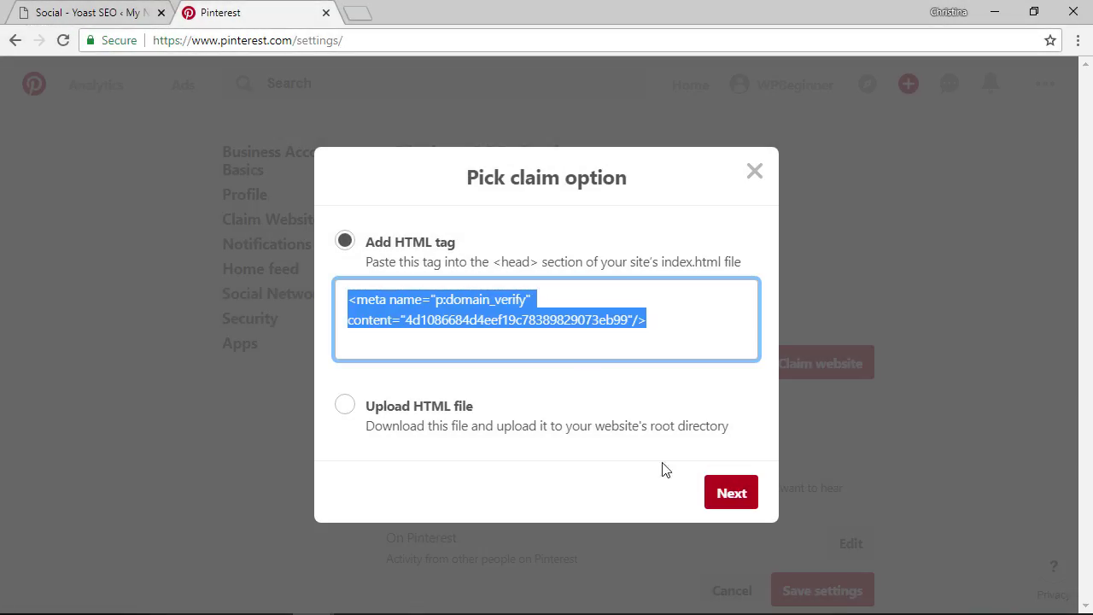
Step: Submit startyourwpsite.com for review via the HTML tag option, then refresh Claim Website to confirm it's claimed
click(730, 493)
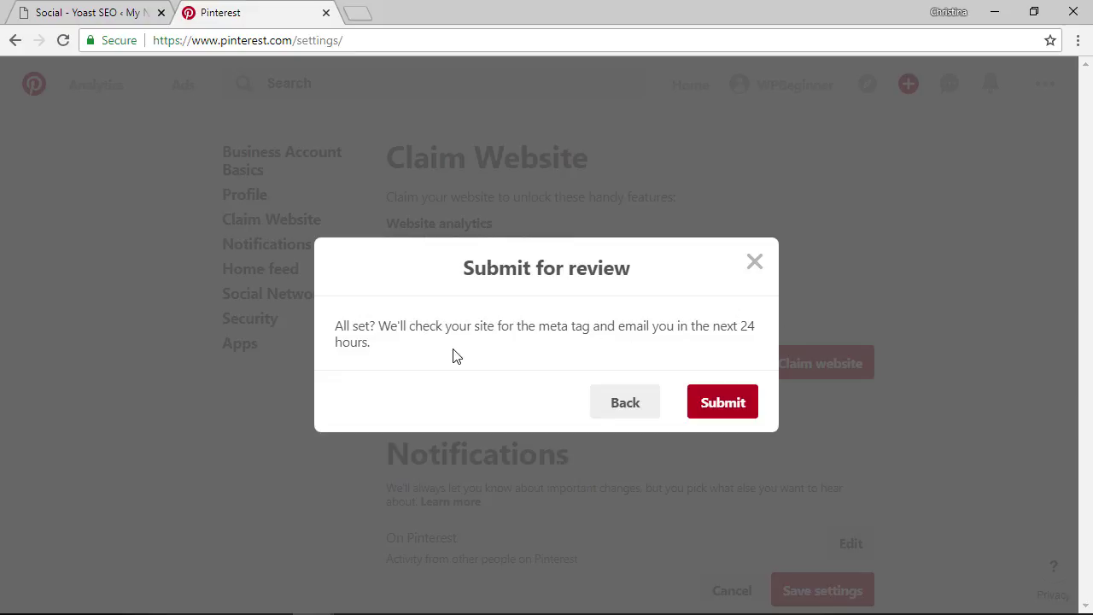
click(711, 399)
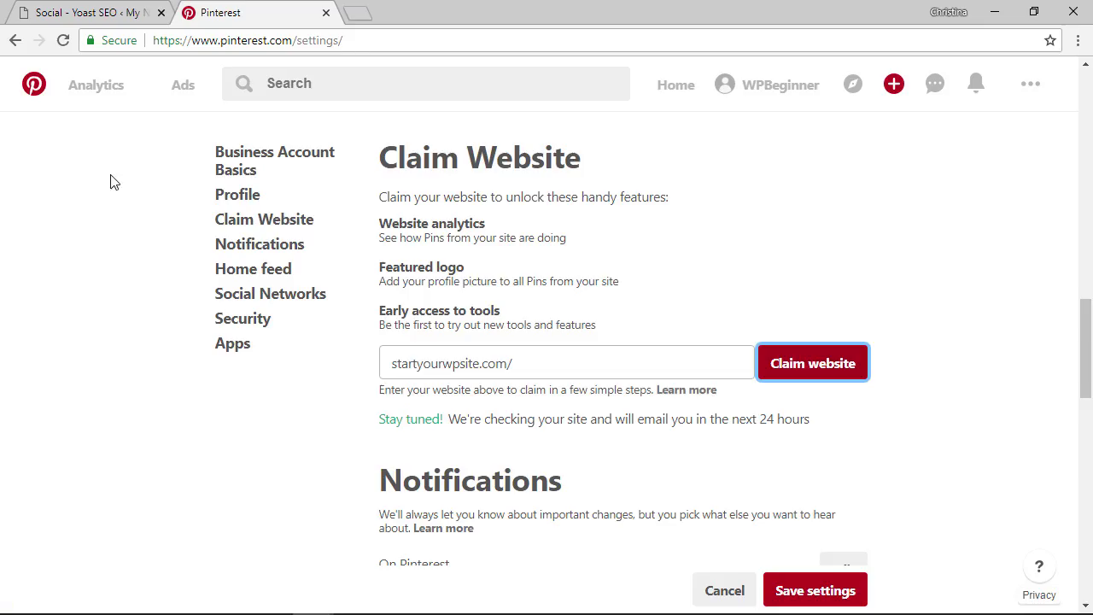
click(62, 40)
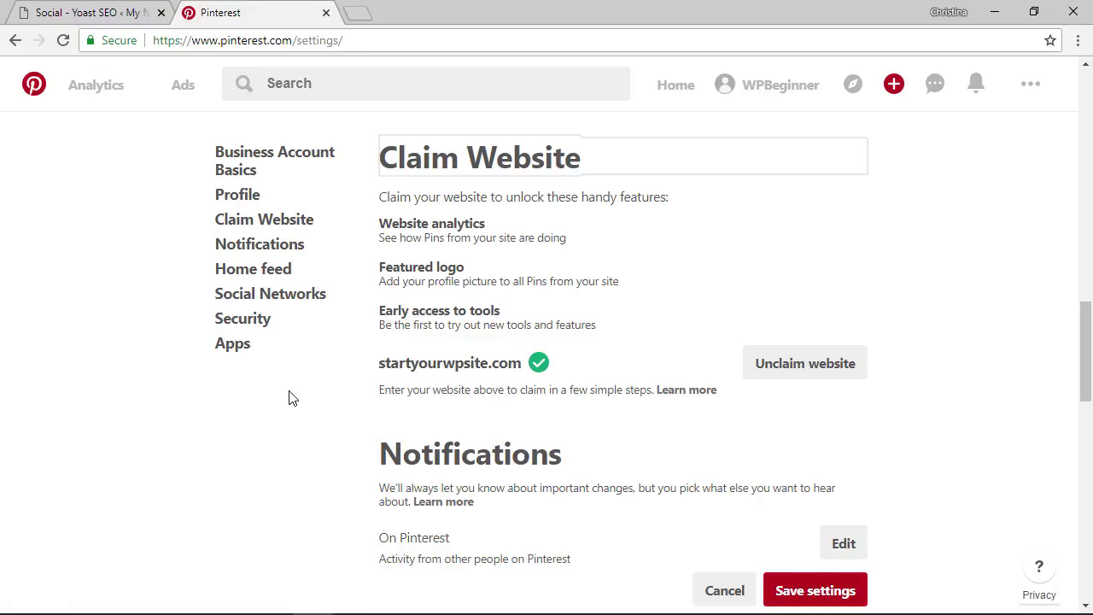
Step: Go to Analytics > Overview to view the Pinterest Analytics dashboard
click(97, 87)
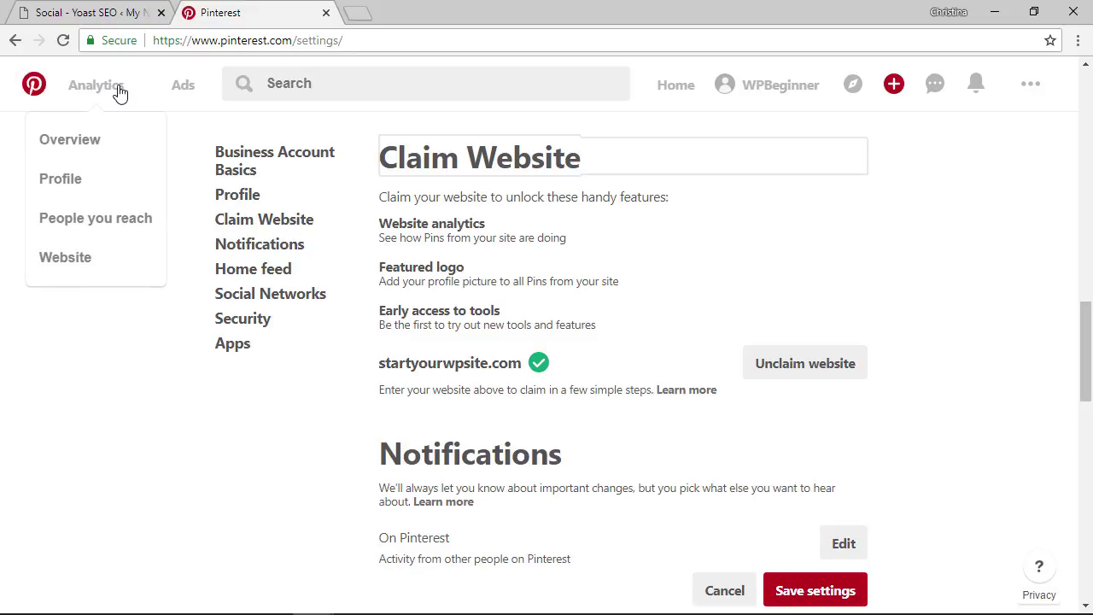
click(70, 147)
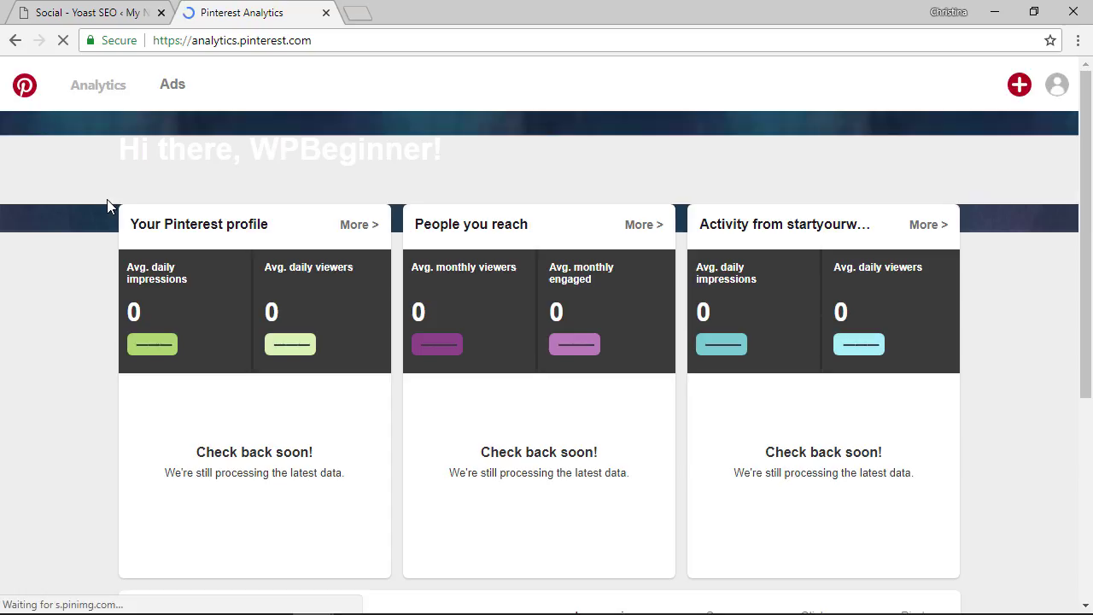